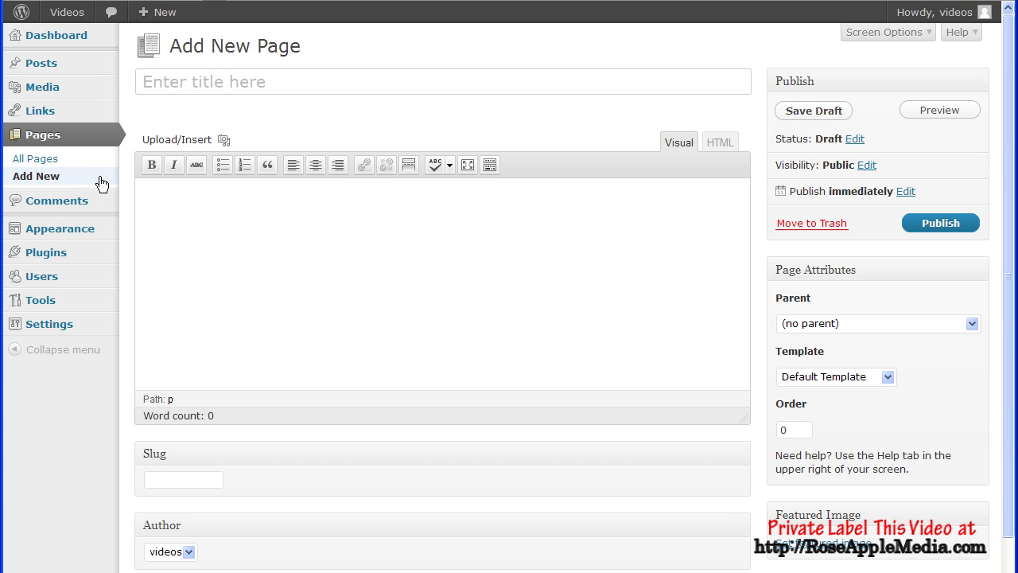
Turn on the Discussion and Custom Fields boxes in Screen Options
mouse_move(102, 232)
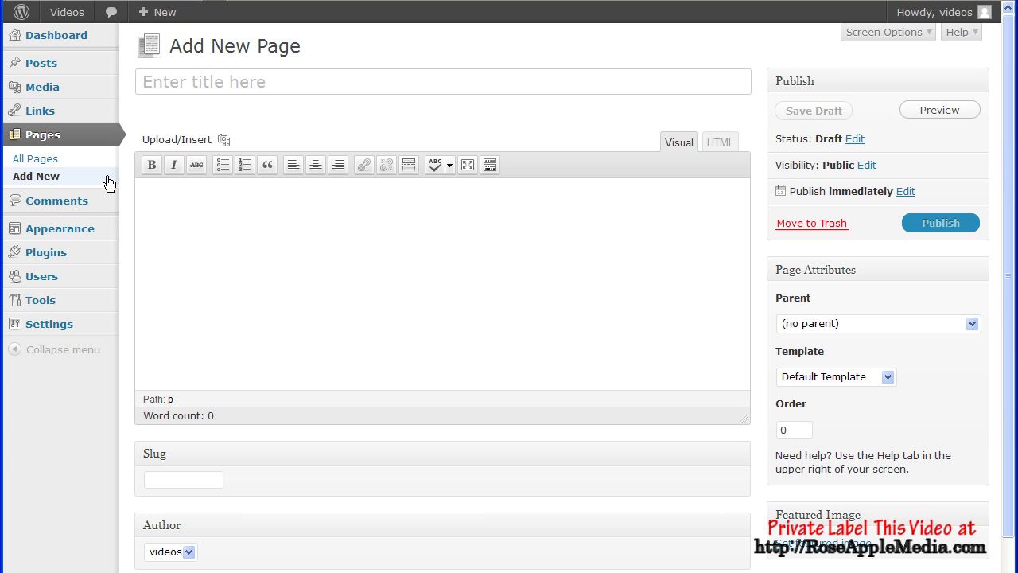
click(865, 36)
click(483, 68)
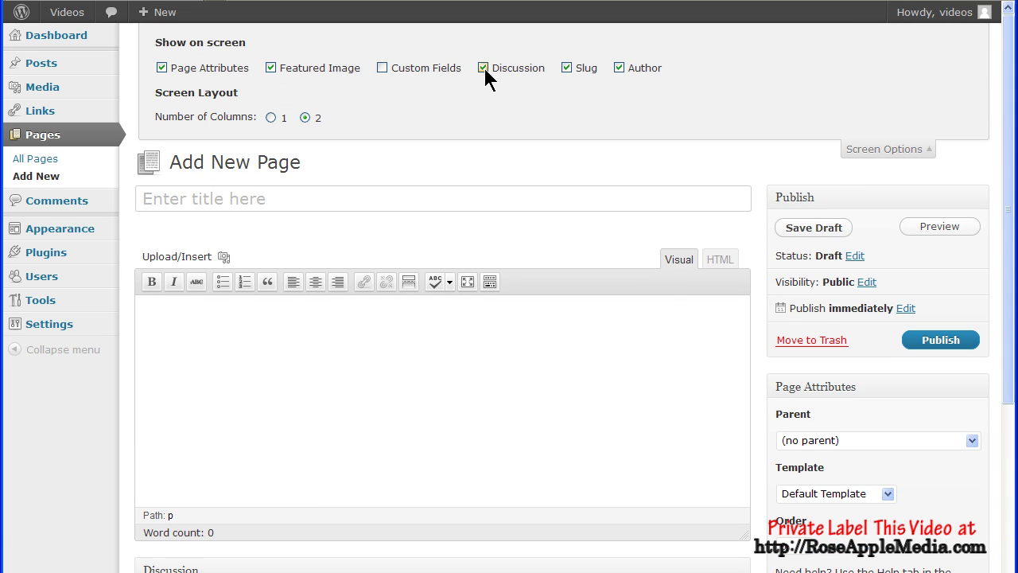
click(382, 69)
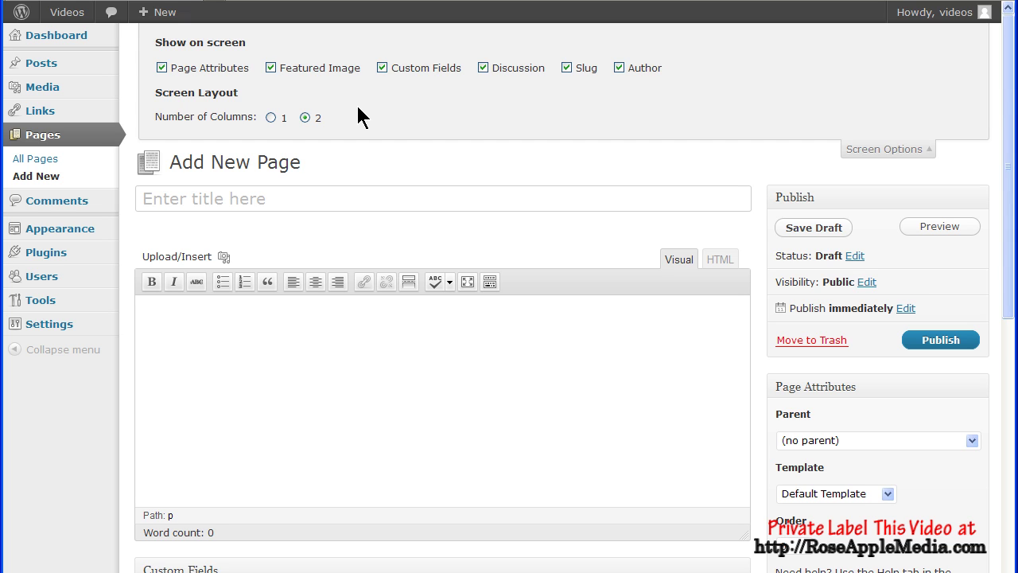
click(851, 149)
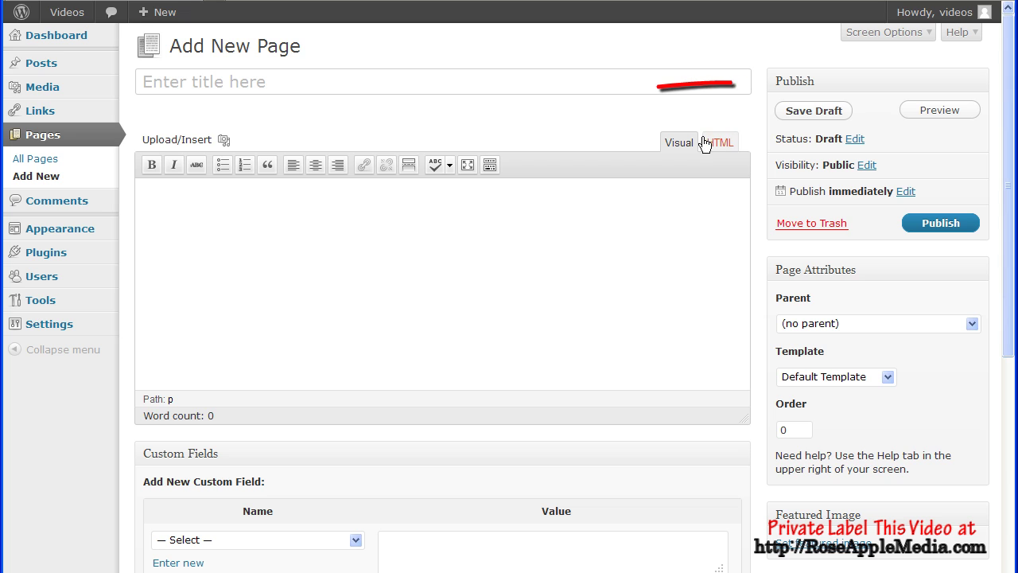
Collapse and re-expand Publish, and move Page Attributes below Featured Image, leaving it expanded
click(847, 83)
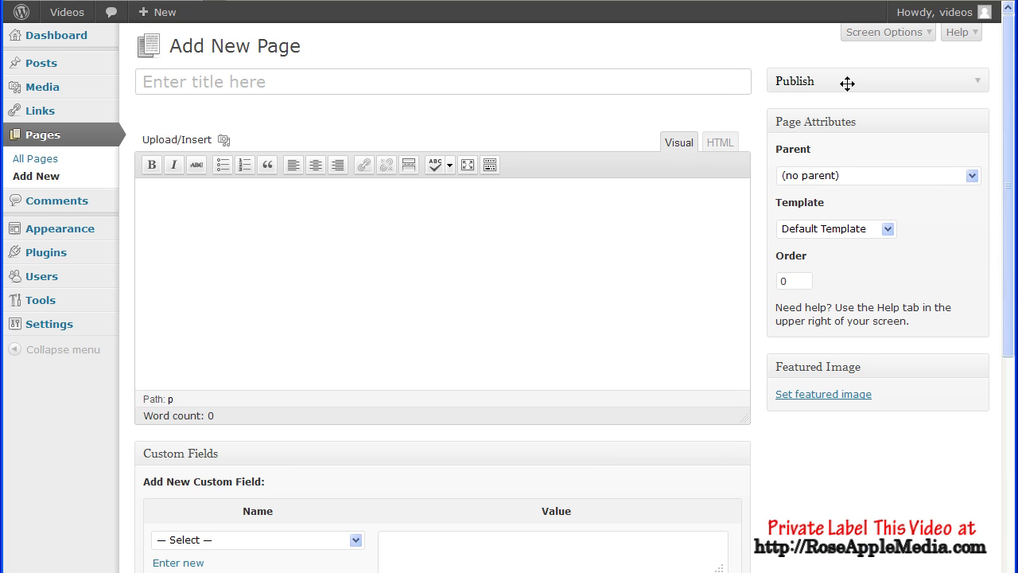
click(848, 82)
click(867, 270)
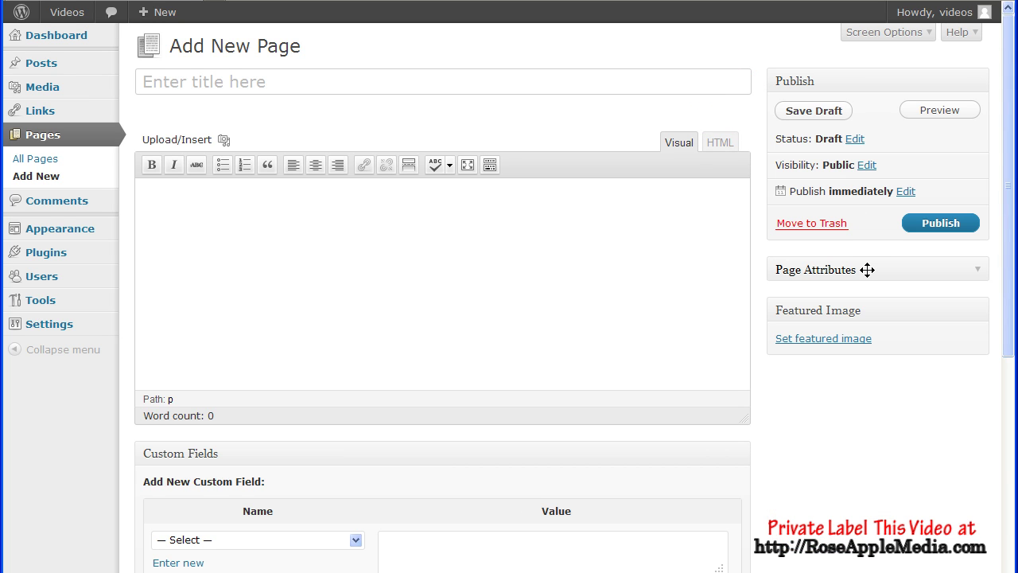
mouse_move(832, 268)
mouse_down()
mouse_move(790, 273)
mouse_move(823, 403)
mouse_move(840, 375)
mouse_move(845, 262)
mouse_move(846, 377)
mouse_move(649, 452)
mouse_move(857, 387)
mouse_move(852, 271)
mouse_up()
click(853, 270)
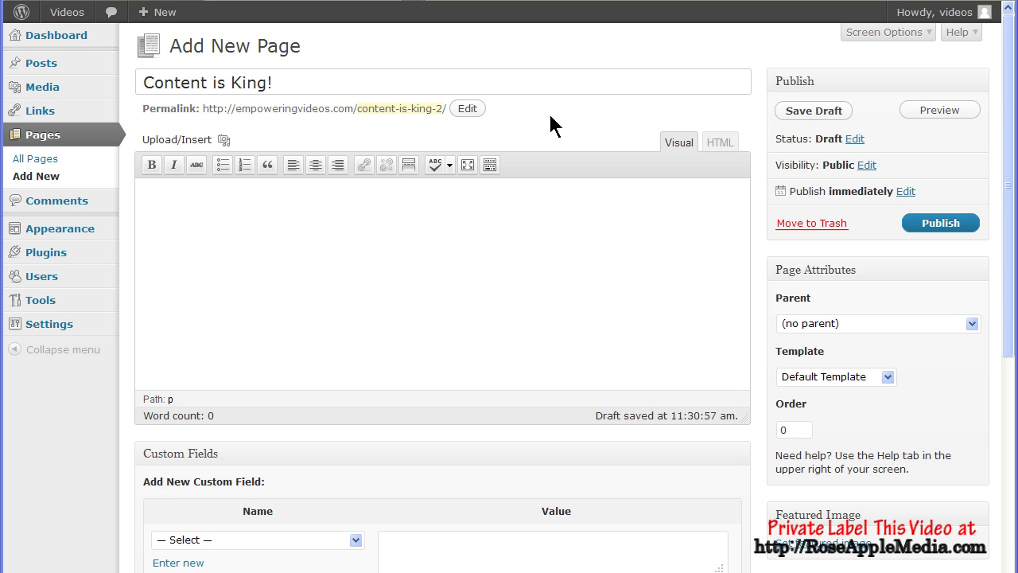
Permanently delete the old 'Content is King!' page from the Pages trash
click(93, 167)
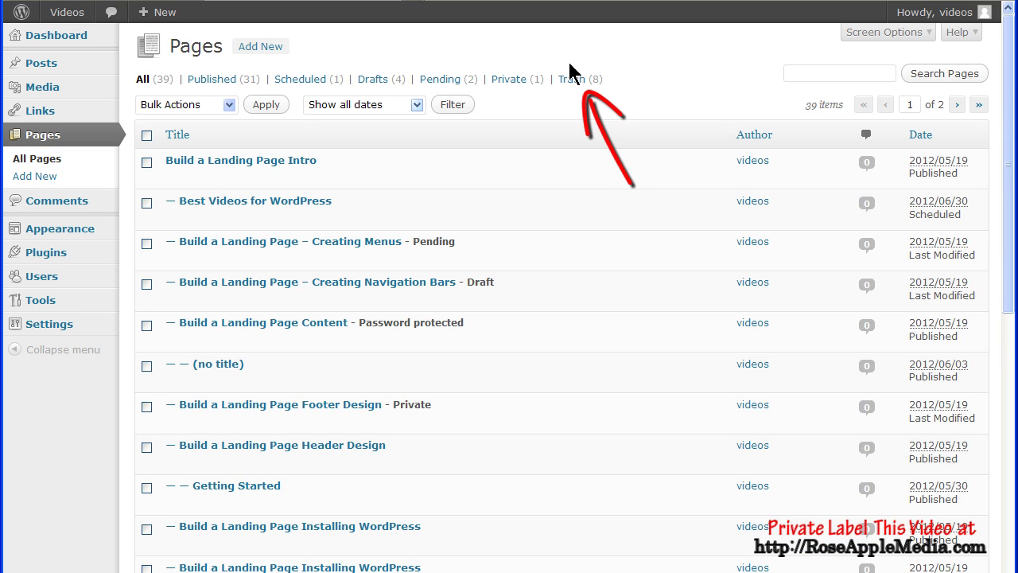
click(571, 82)
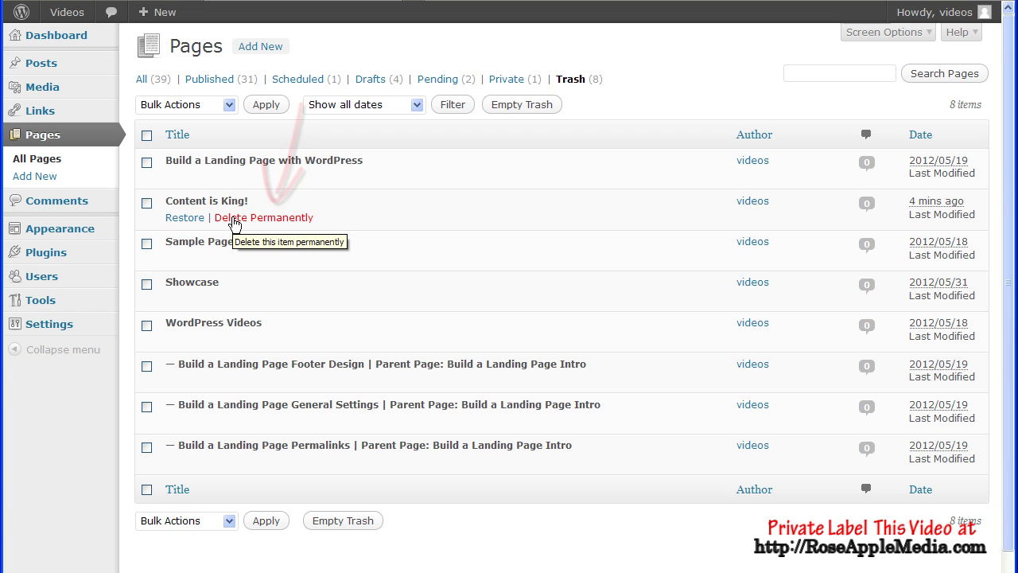
click(234, 223)
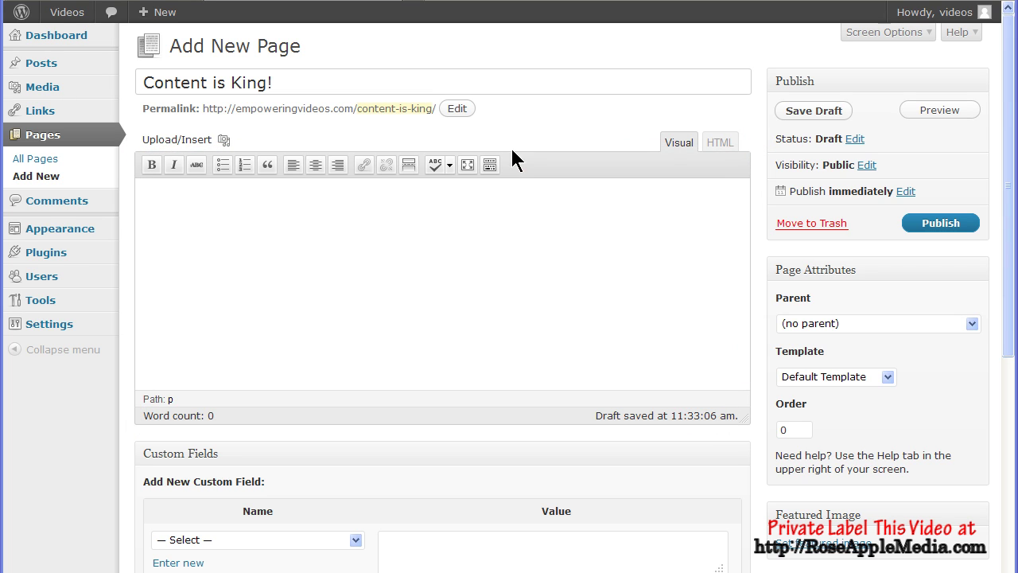
Paste the four 'Content is King' paragraphs into the body, show the Kitchen Sink and enlarge the editor
click(500, 200)
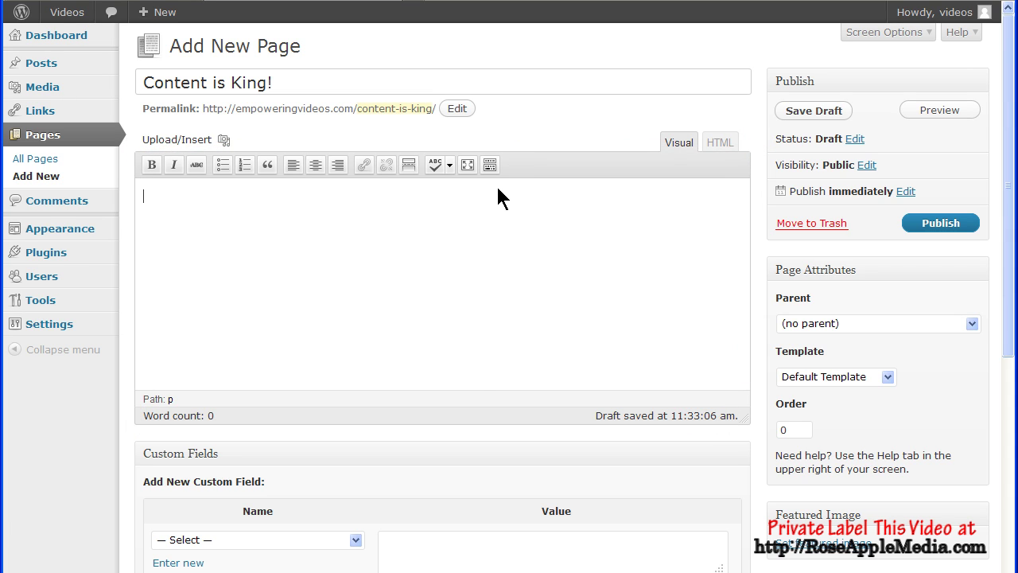
text("Content is King" is a current meme when organizing or building a website.  Text content is particularly important for search engine placement. Without original text content, most search engines will be unable to match search terms to the content of a site.  The phrase can be interpreted to mean that - without original and desirable content, or consideration for the rights and commercial interests of content creators - any media venture is likely to fail through lack of appealing content, regardless of other design factors.  Content can mean any creative work, such as text, graphics, images or video.)
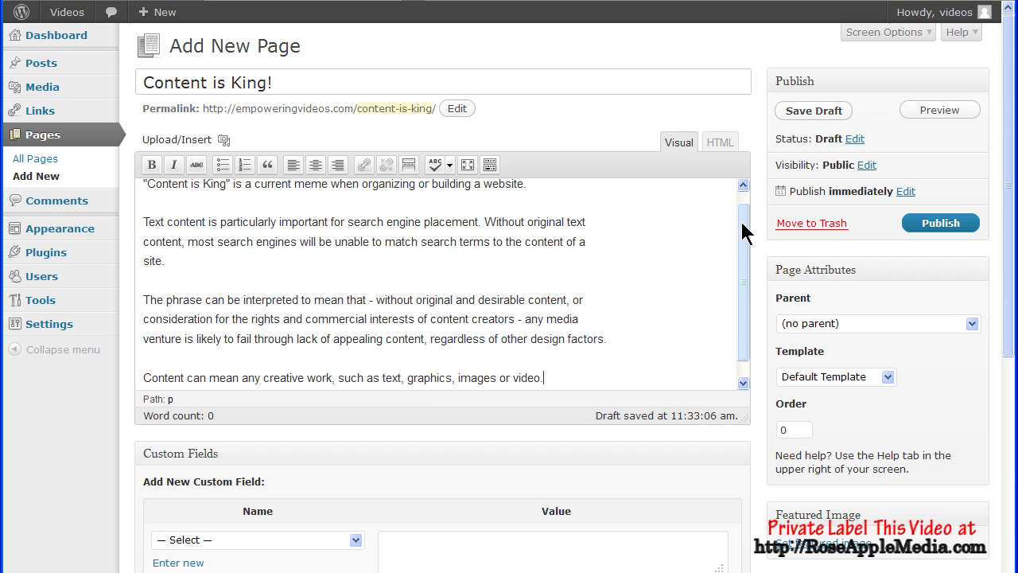
drag(746, 232, 743, 211)
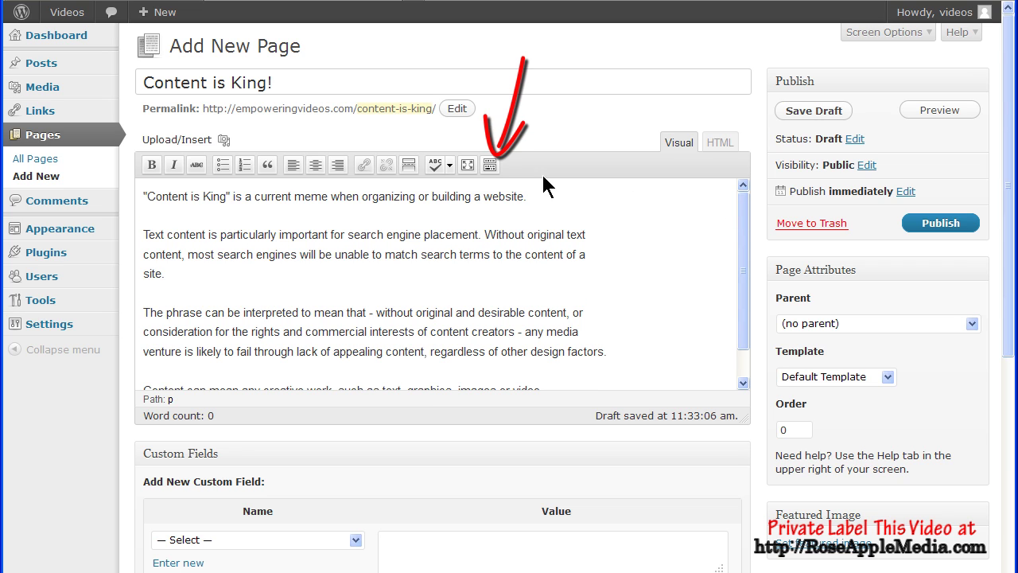
click(490, 164)
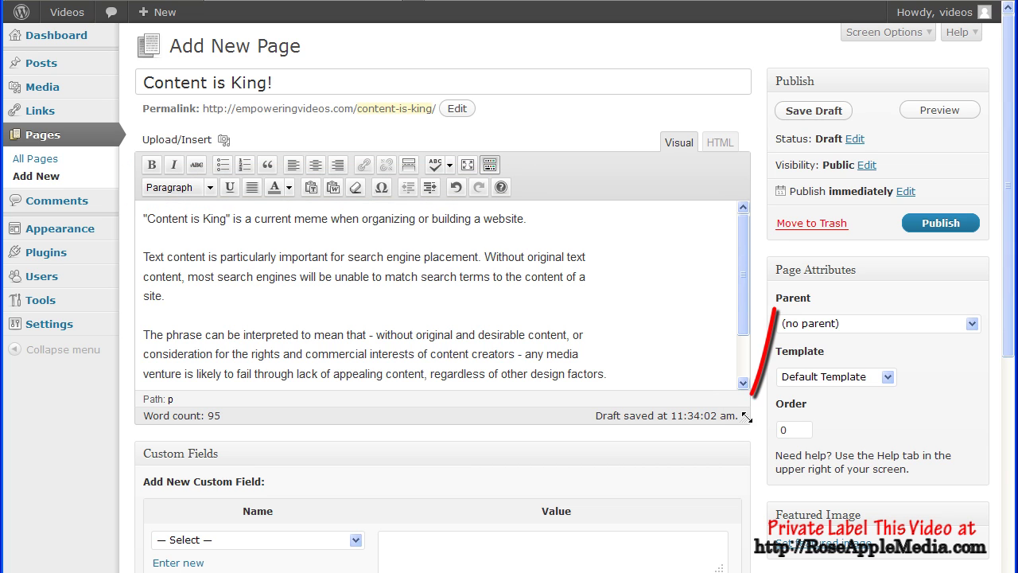
drag(747, 415, 735, 470)
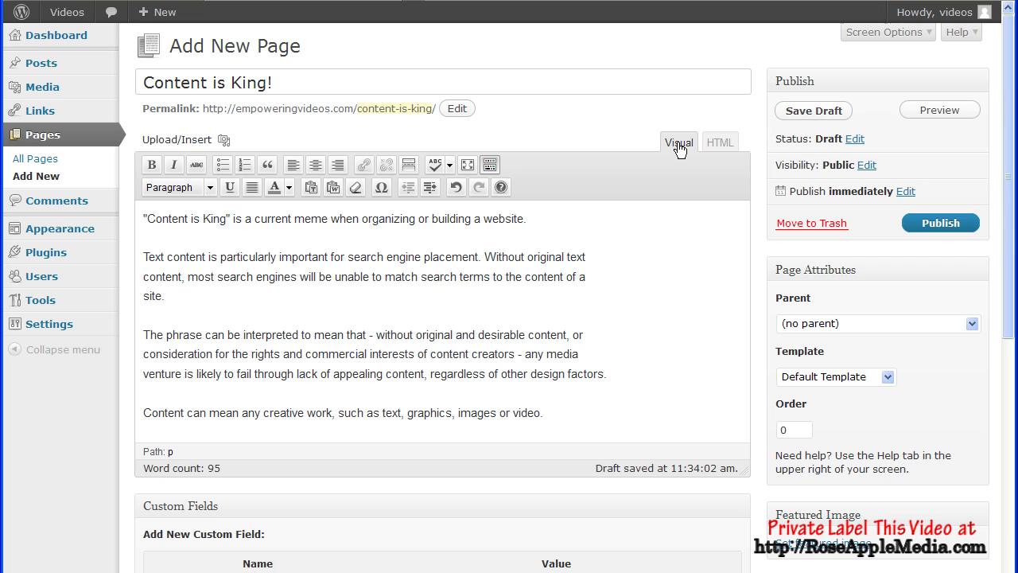
Toggle the body between HTML and Visual views, then switch to distraction-free fullscreen editing
click(719, 144)
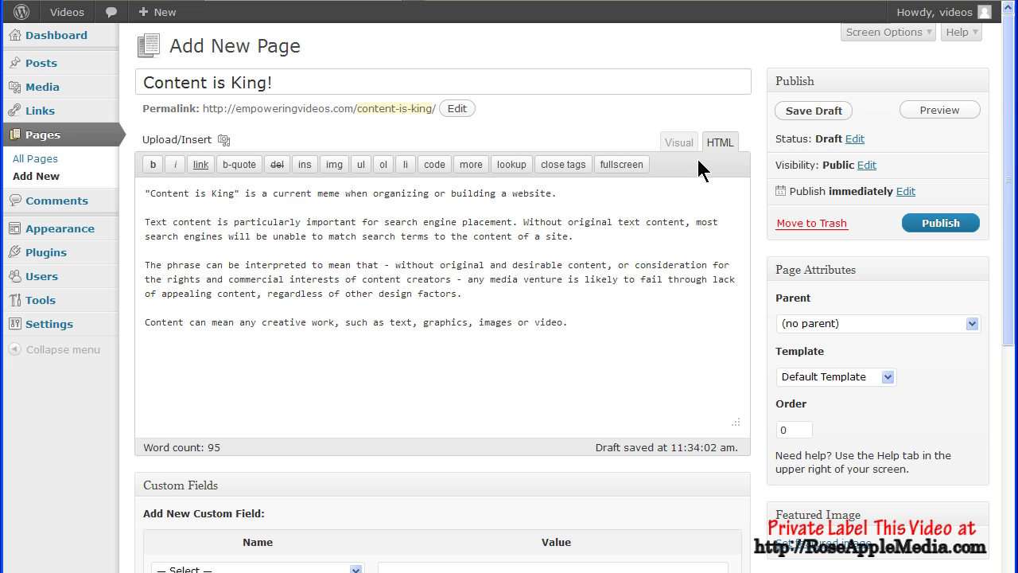
click(681, 152)
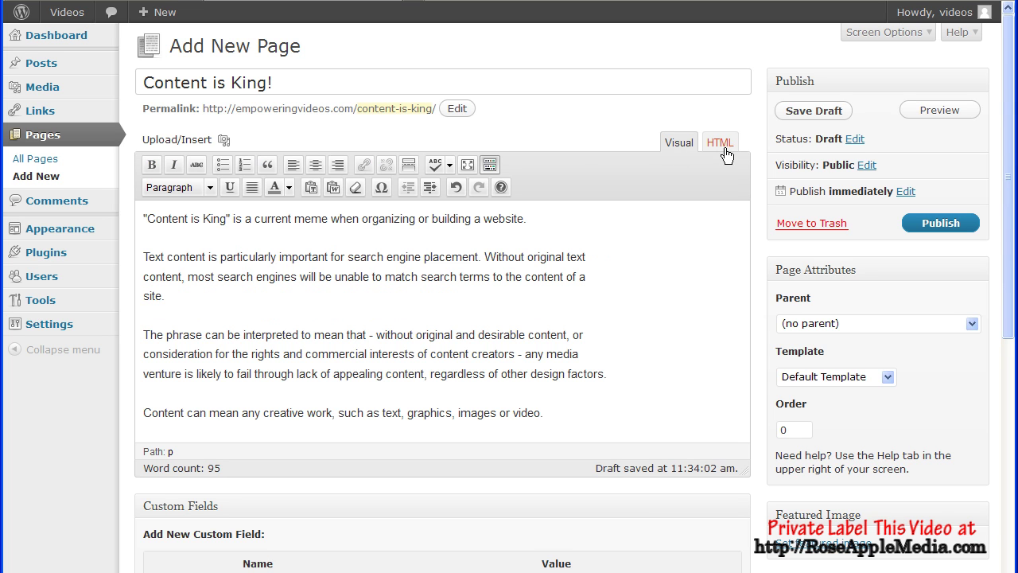
click(721, 153)
click(673, 152)
click(467, 166)
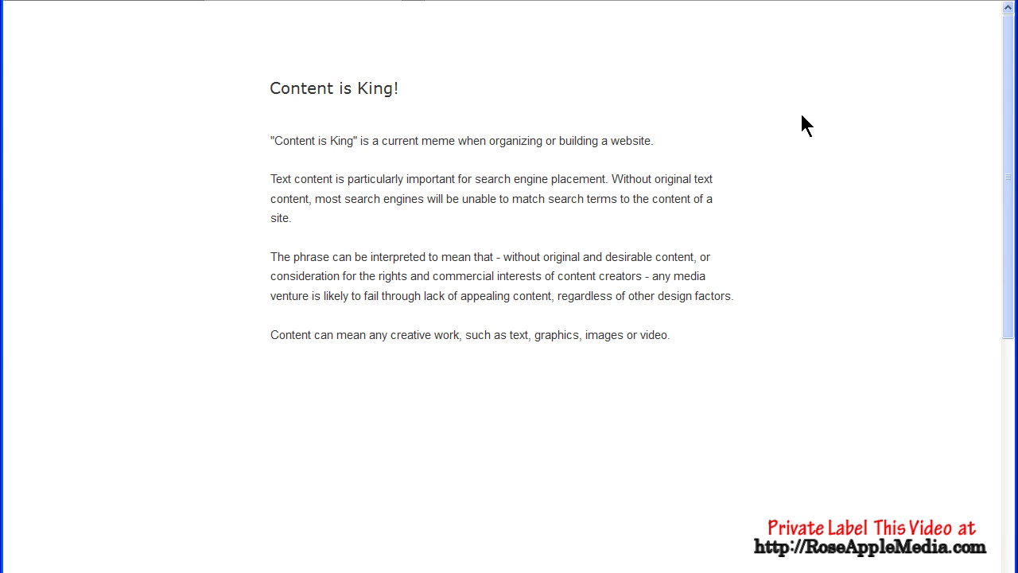
In fullscreen, view and close the keyboard shortcut help, then toggle HTML and Visual views
mouse_move(850, 92)
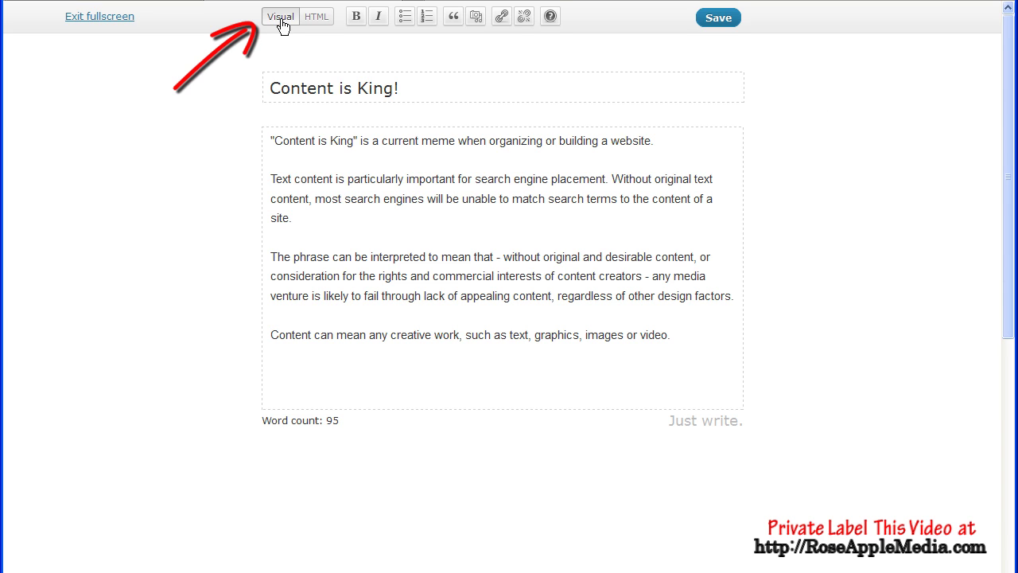
click(551, 16)
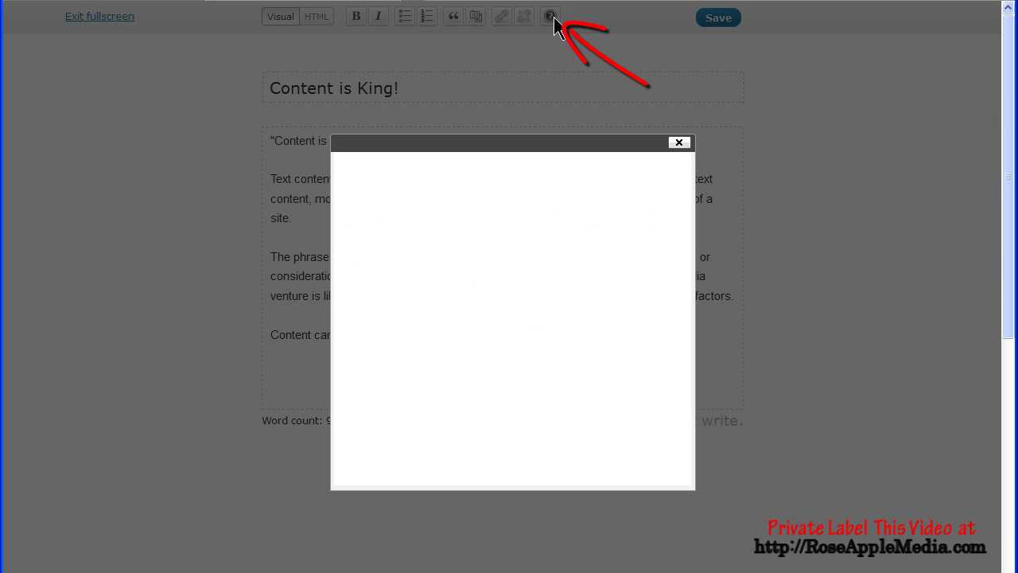
click(679, 144)
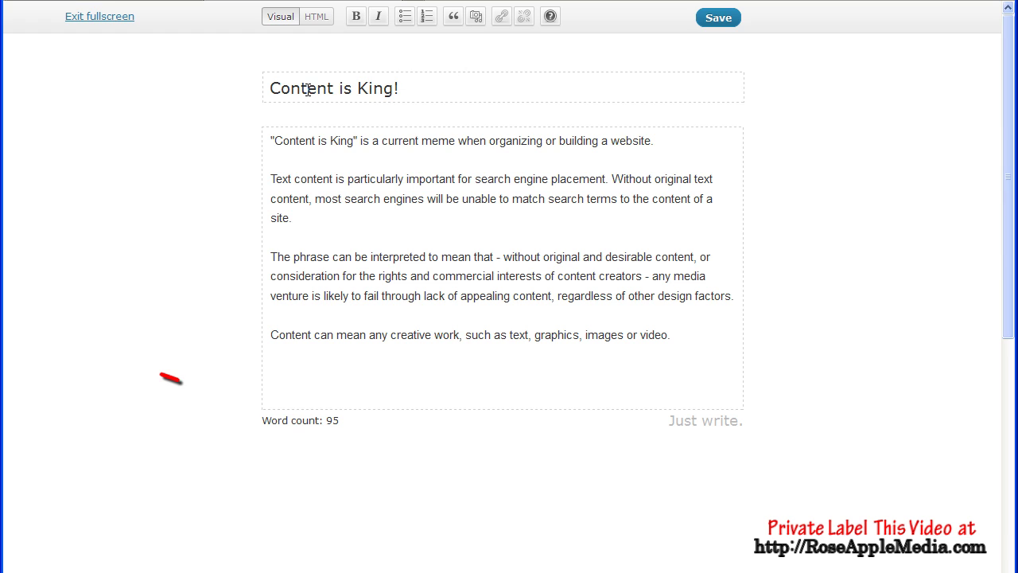
click(310, 24)
click(278, 24)
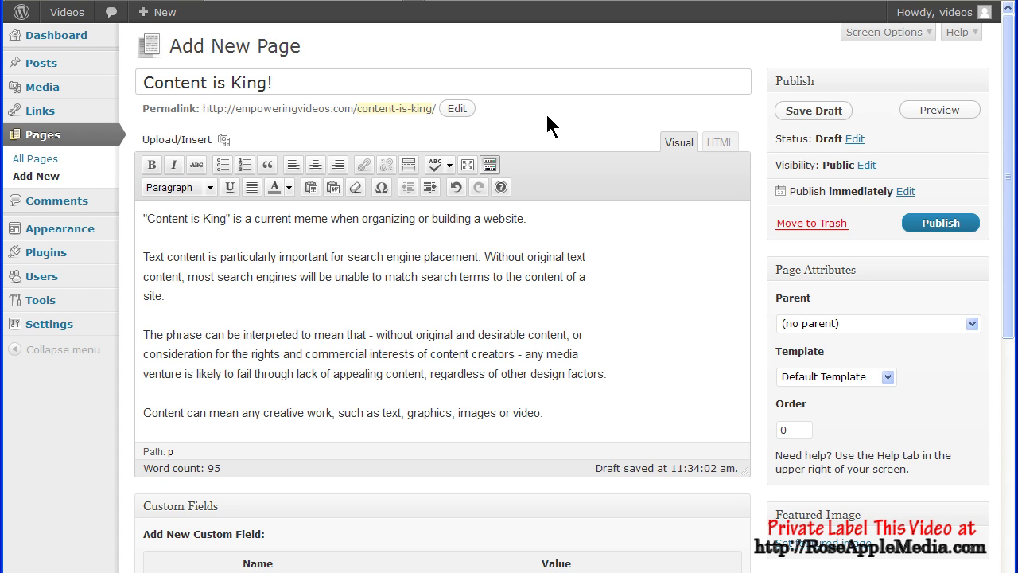
click(223, 140)
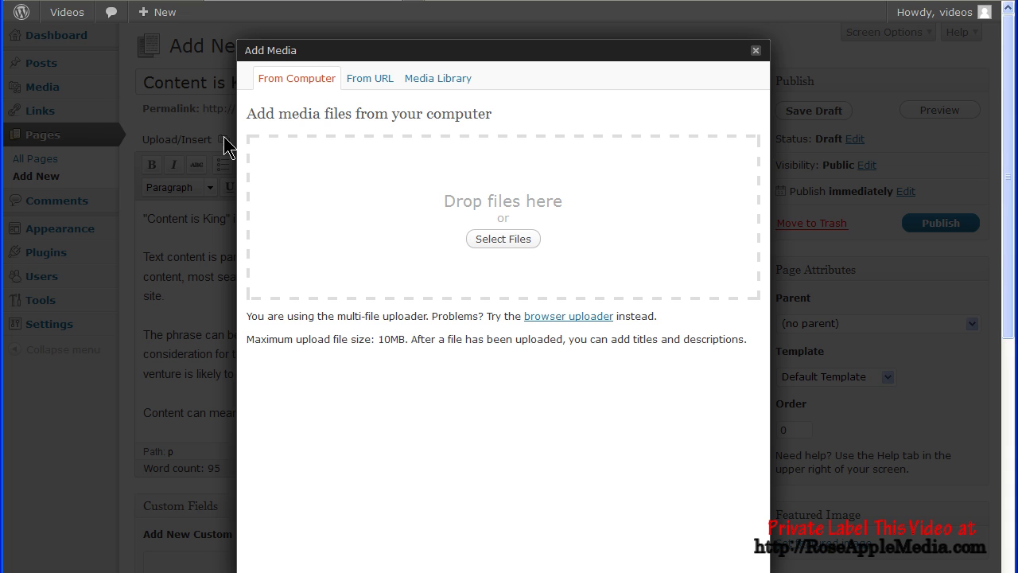
click(755, 53)
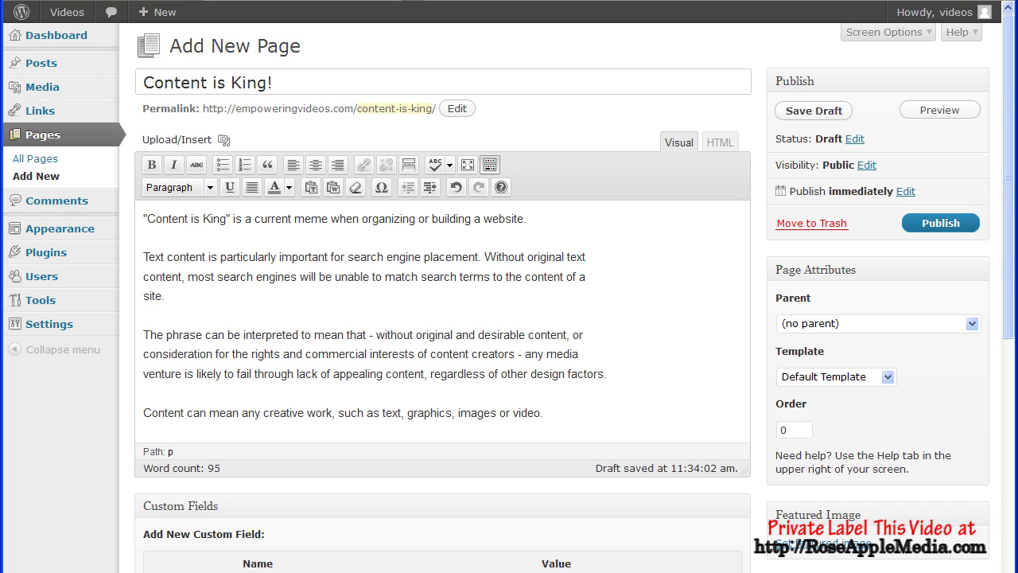
Save the 'Content is King!' page as a draft, then try Publish
click(820, 112)
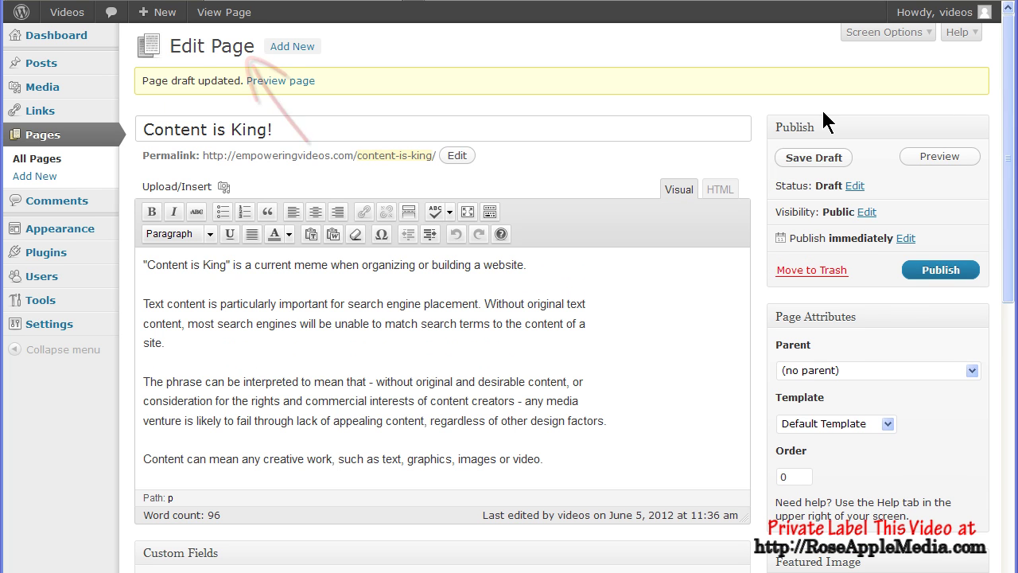
click(941, 272)
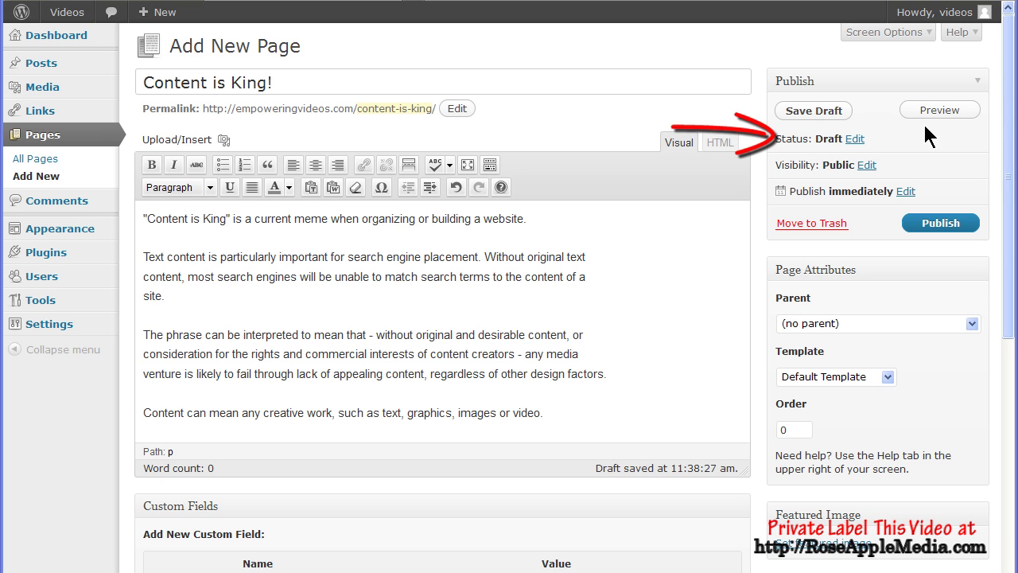
click(854, 139)
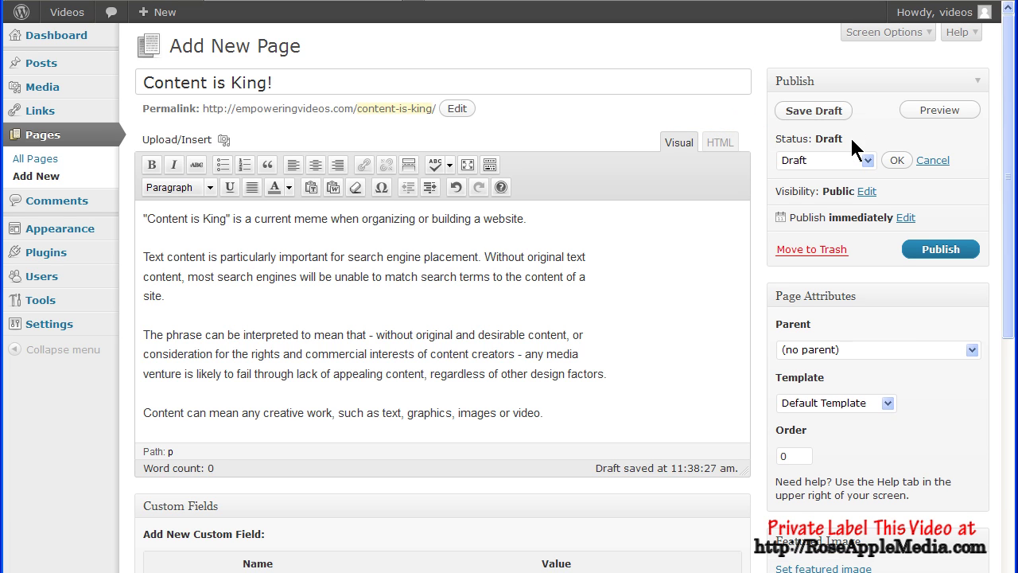
click(868, 160)
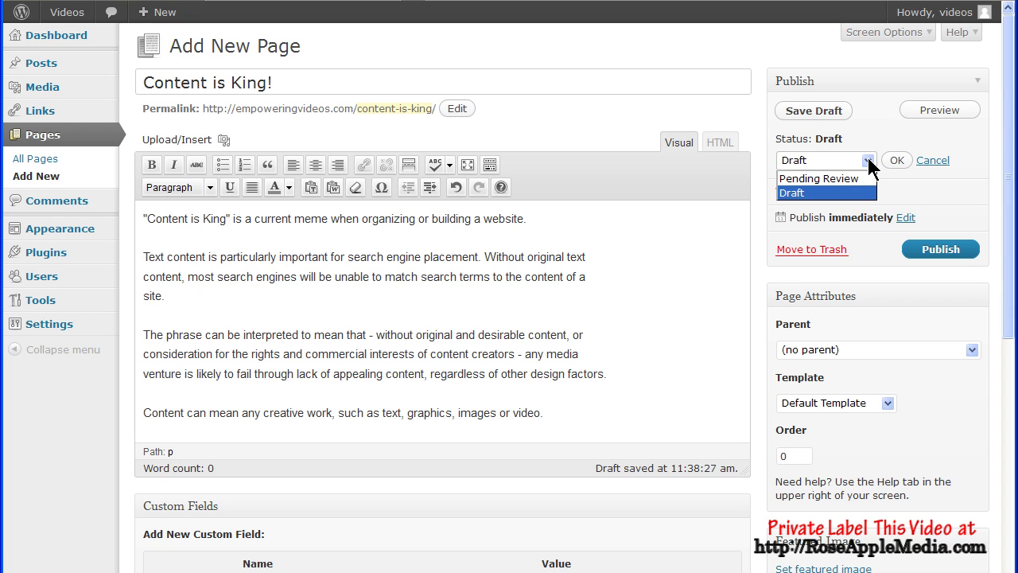
click(869, 160)
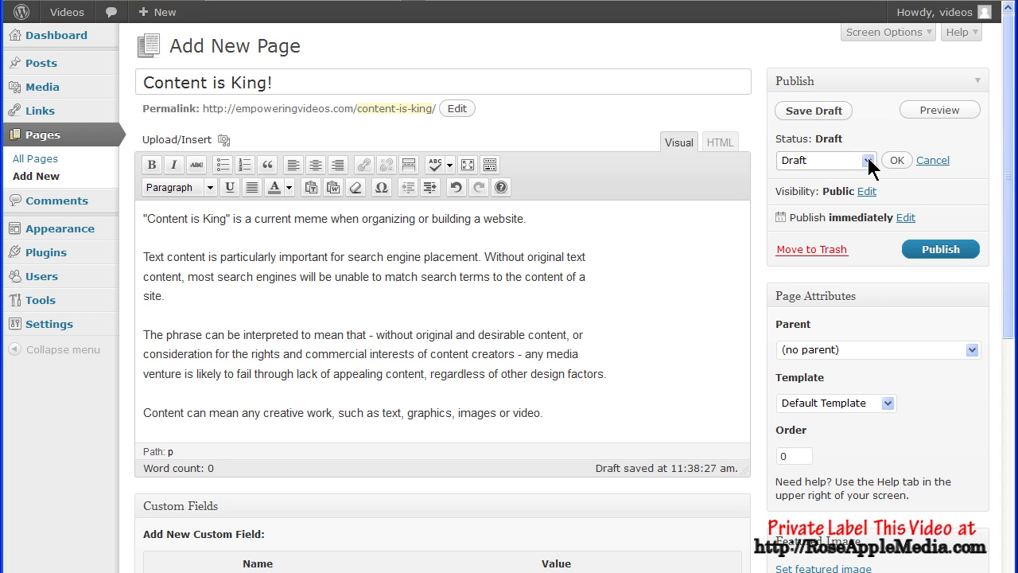
click(868, 160)
click(841, 177)
click(868, 160)
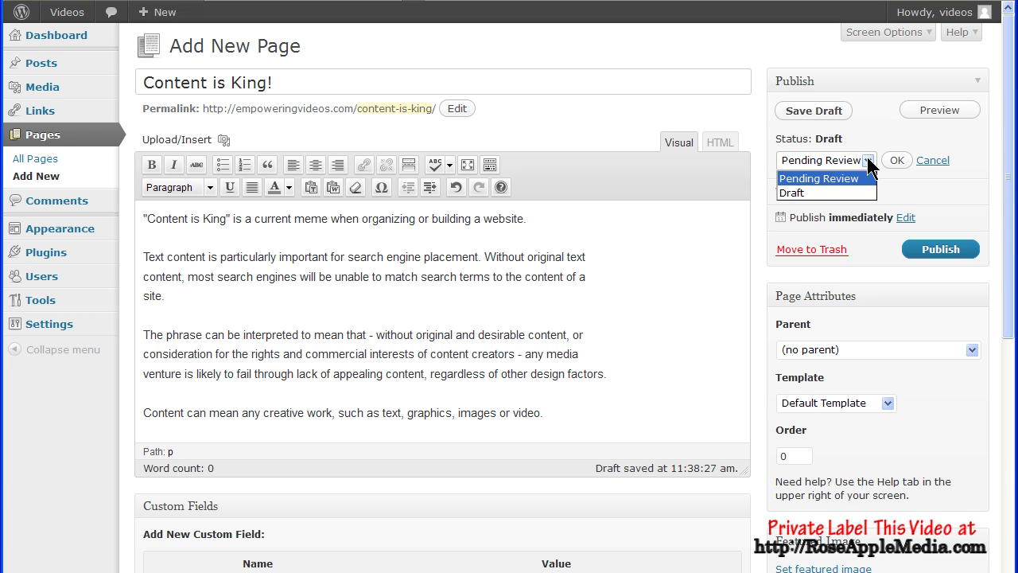
click(813, 193)
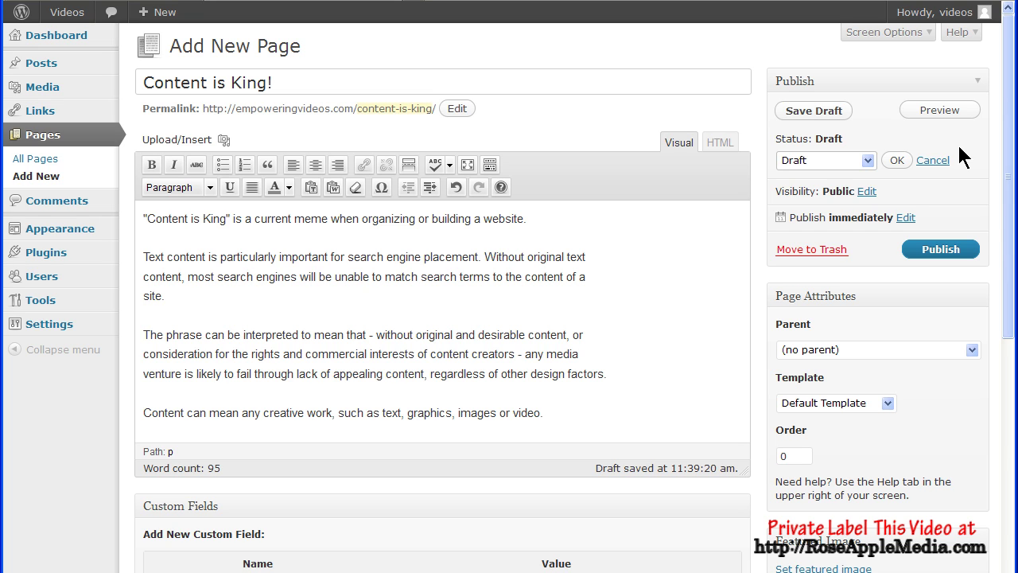
click(939, 162)
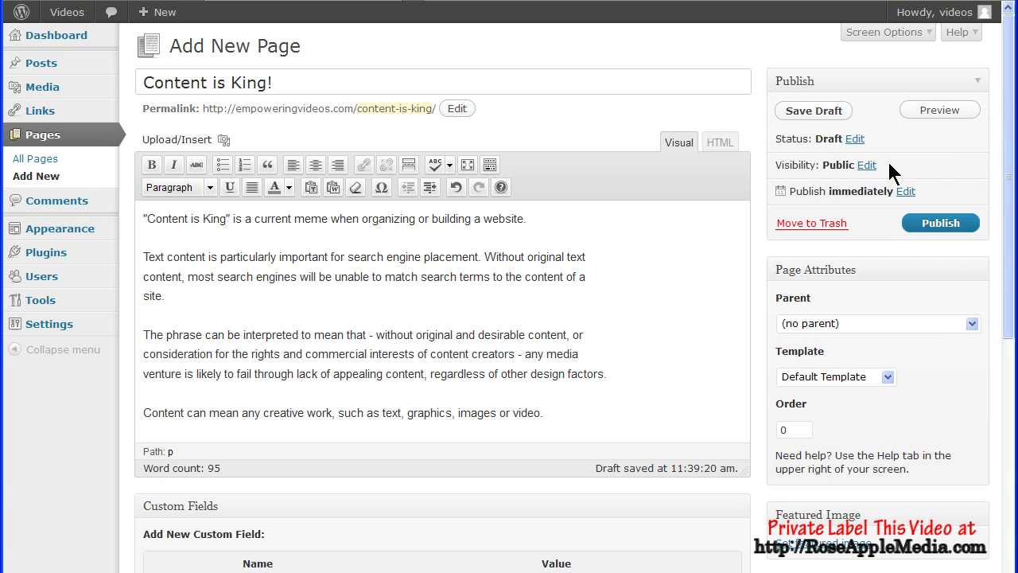
click(866, 166)
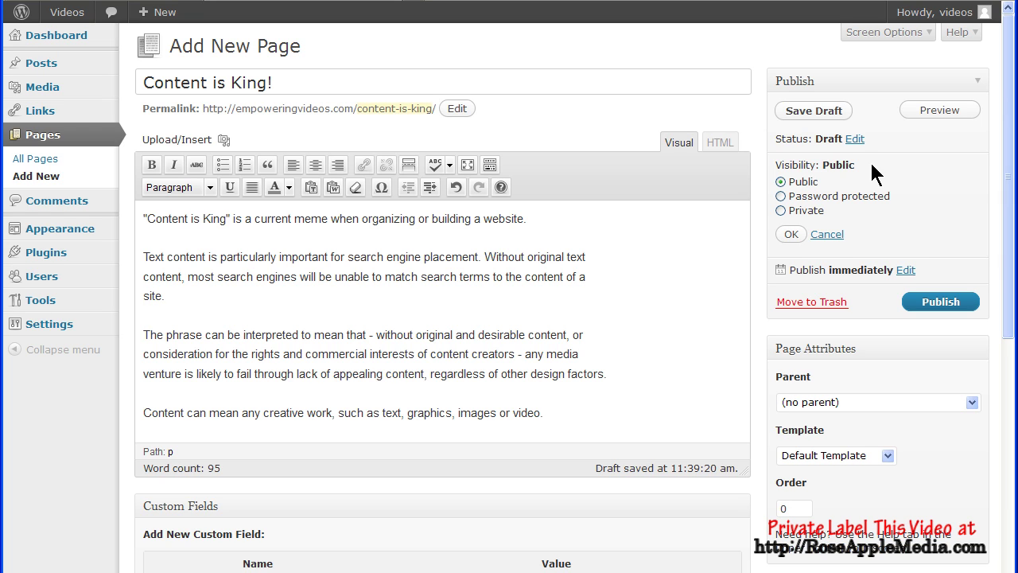
click(783, 195)
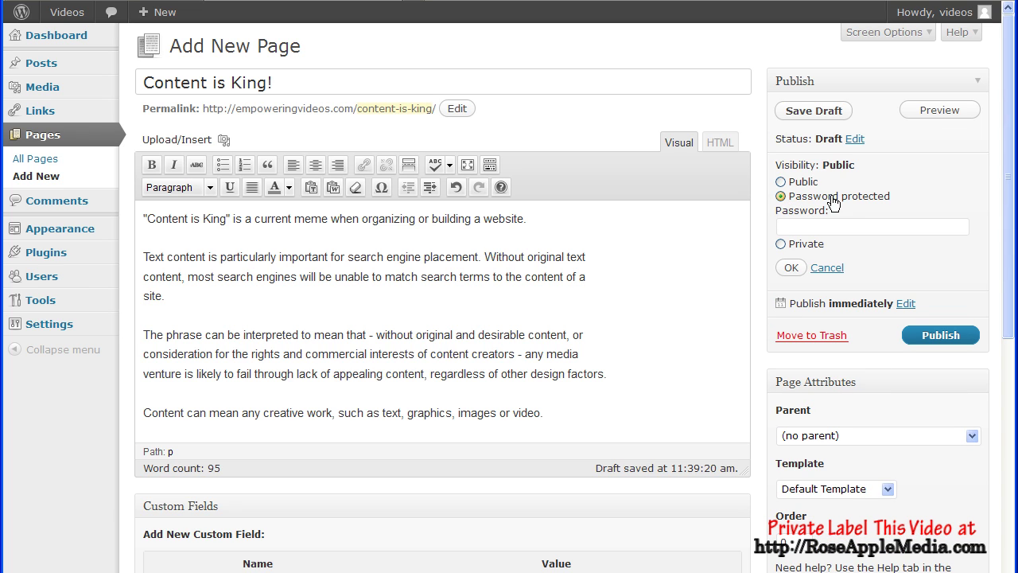
click(837, 225)
click(781, 243)
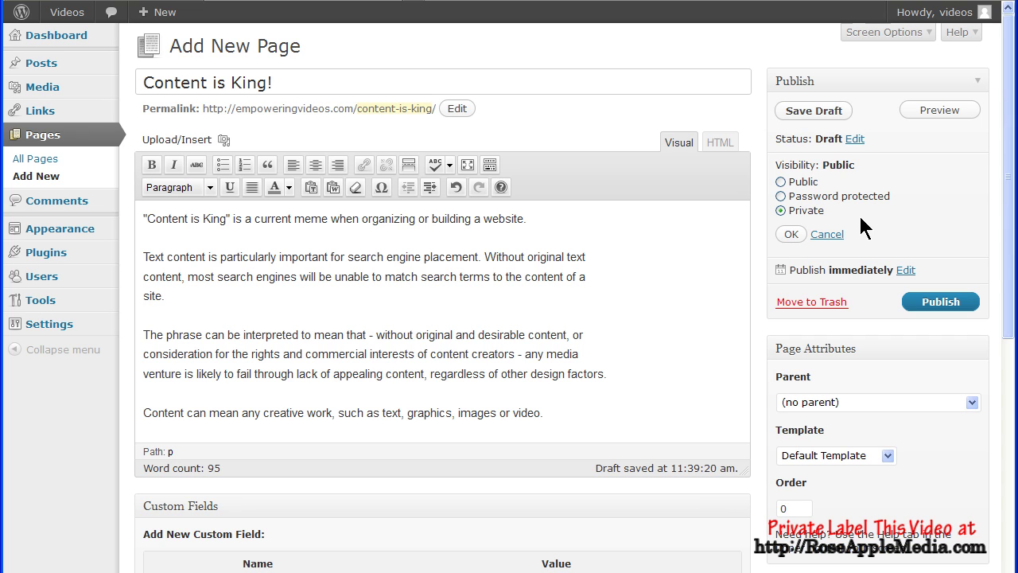
click(829, 234)
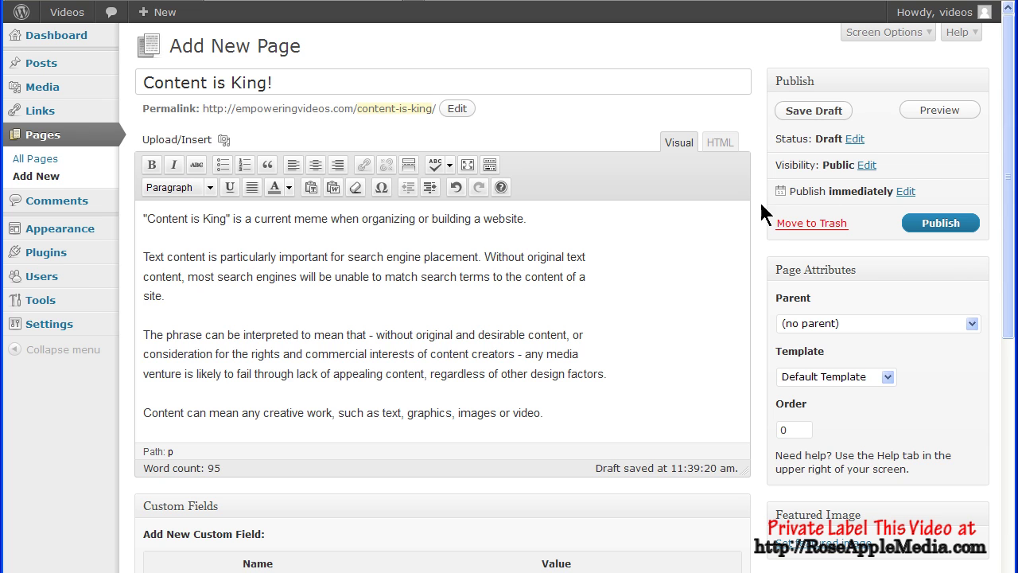
Try a July 4 publish date, then cancel to keep Publish immediately and publish
click(907, 192)
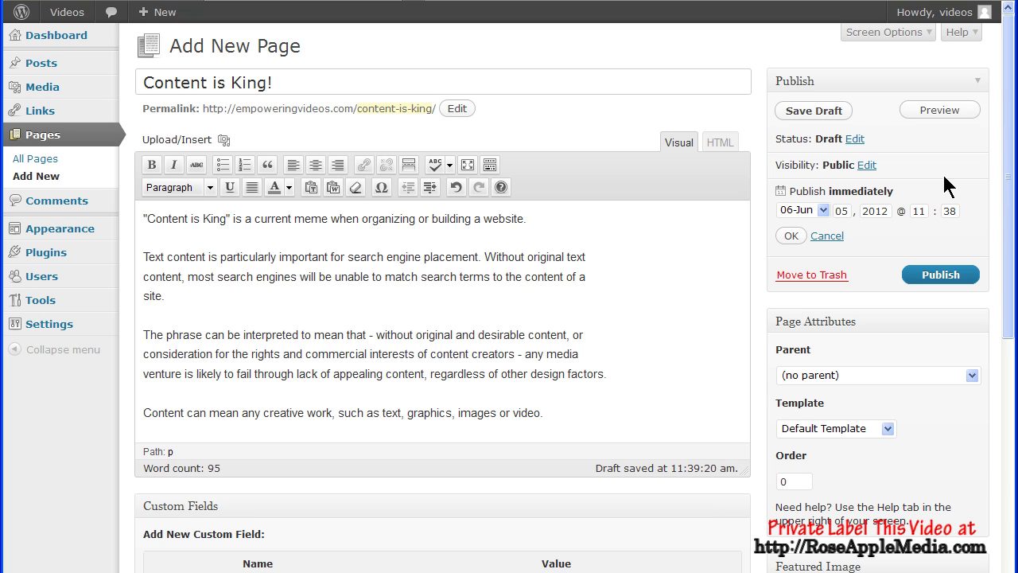
click(822, 210)
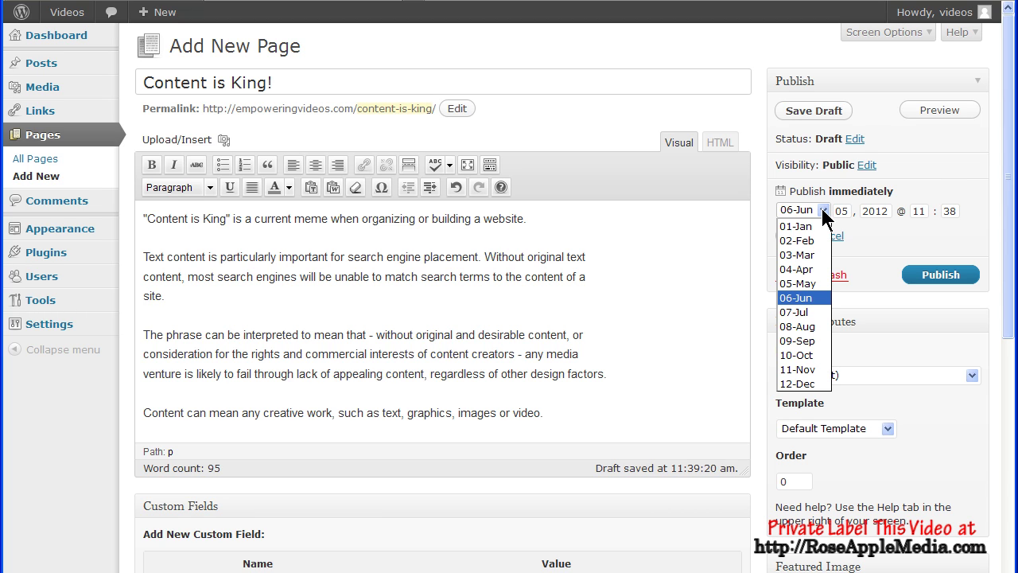
click(800, 314)
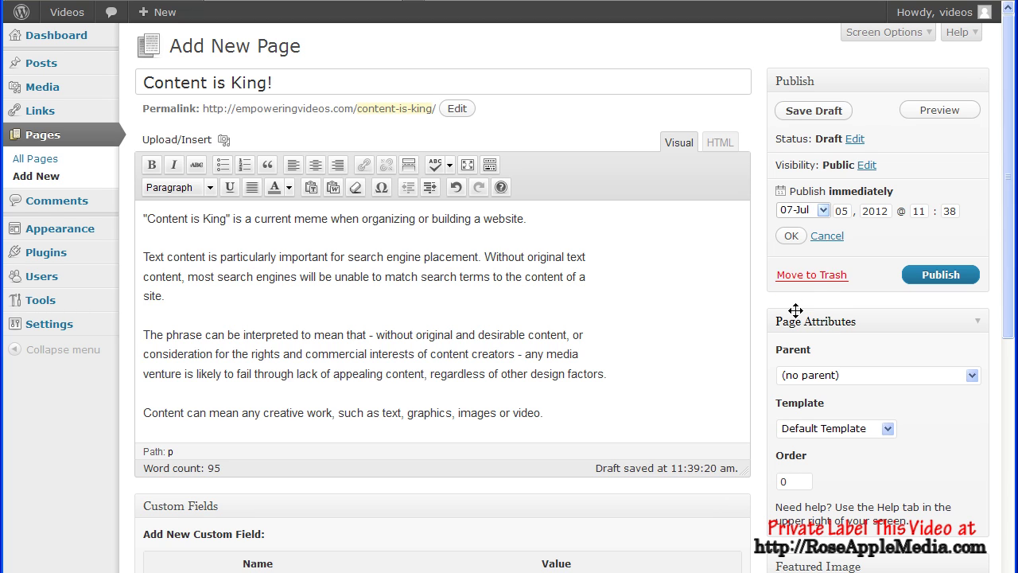
click(846, 210)
text(4)
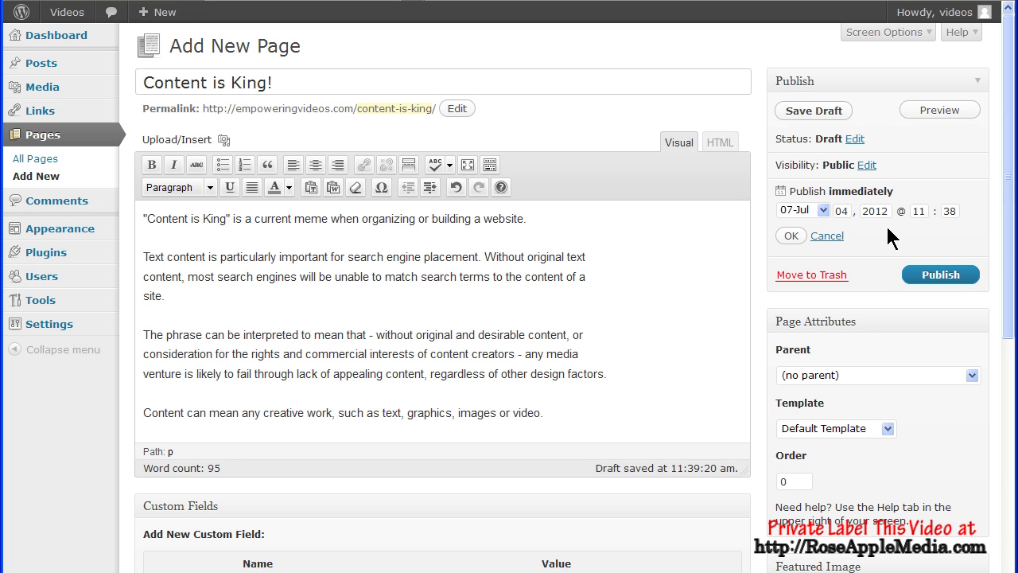
click(827, 236)
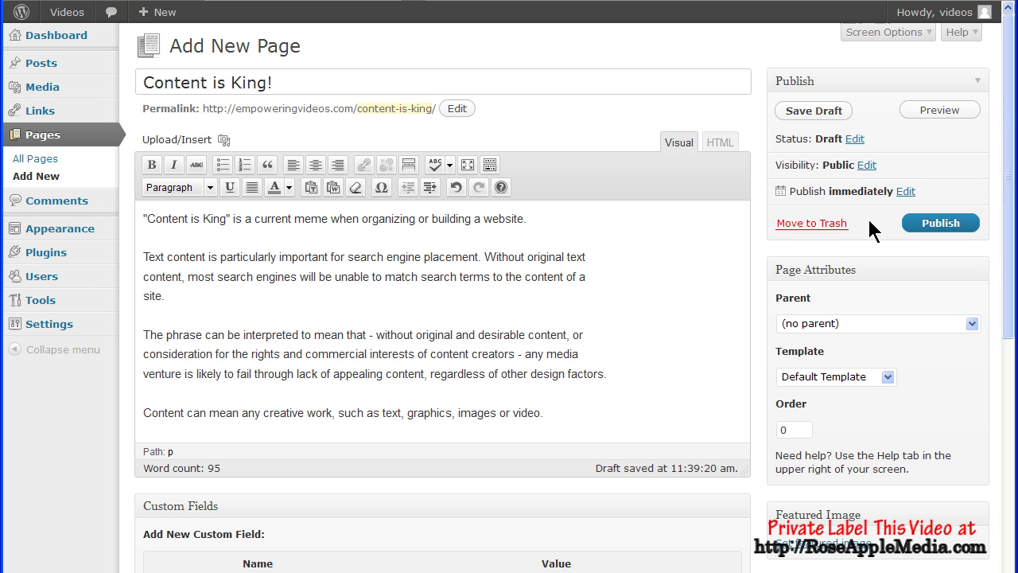
click(936, 225)
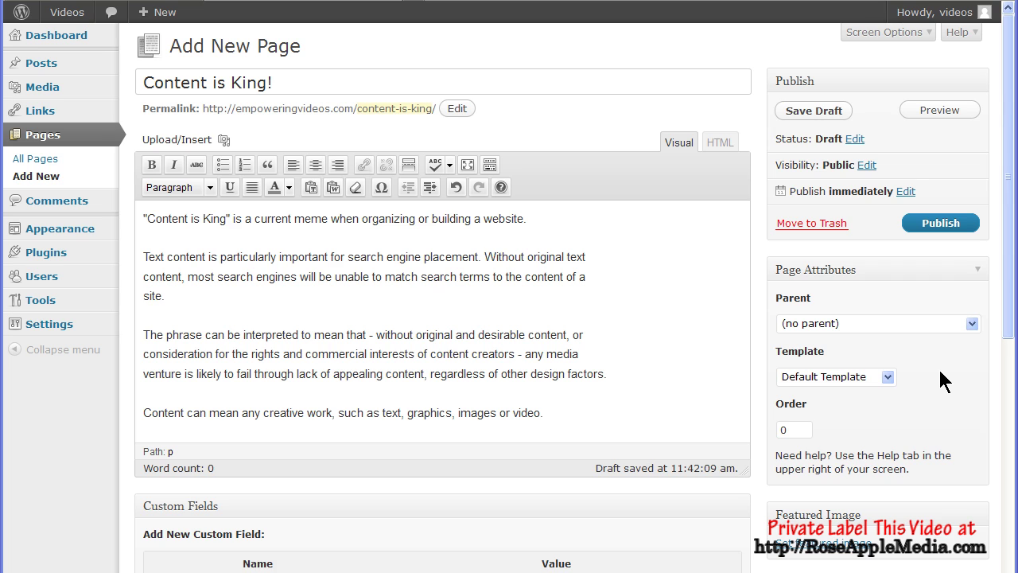
Keep no parent page, try the Sidebar and Showcase templates, then return to Default Template
click(972, 325)
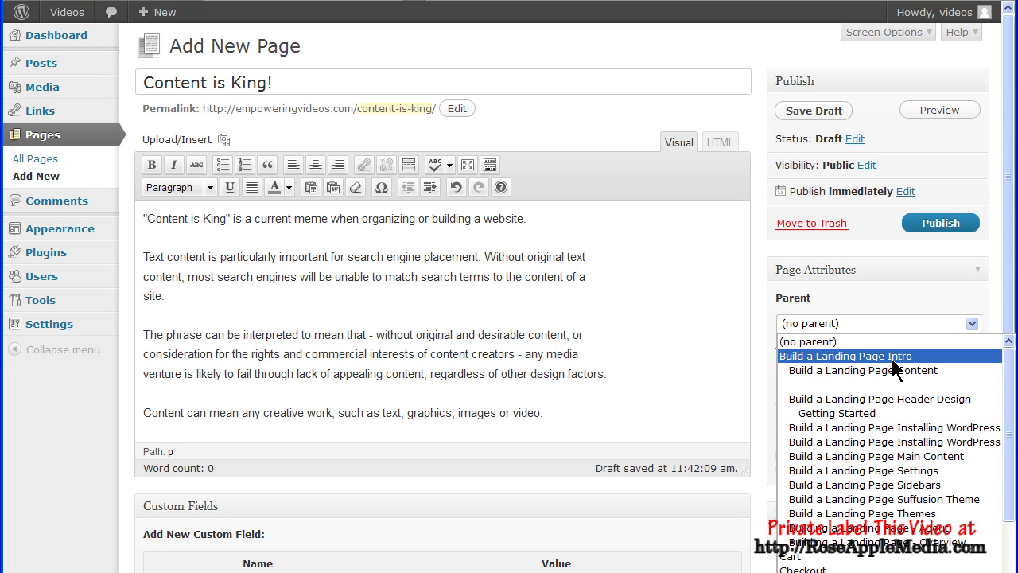
click(971, 325)
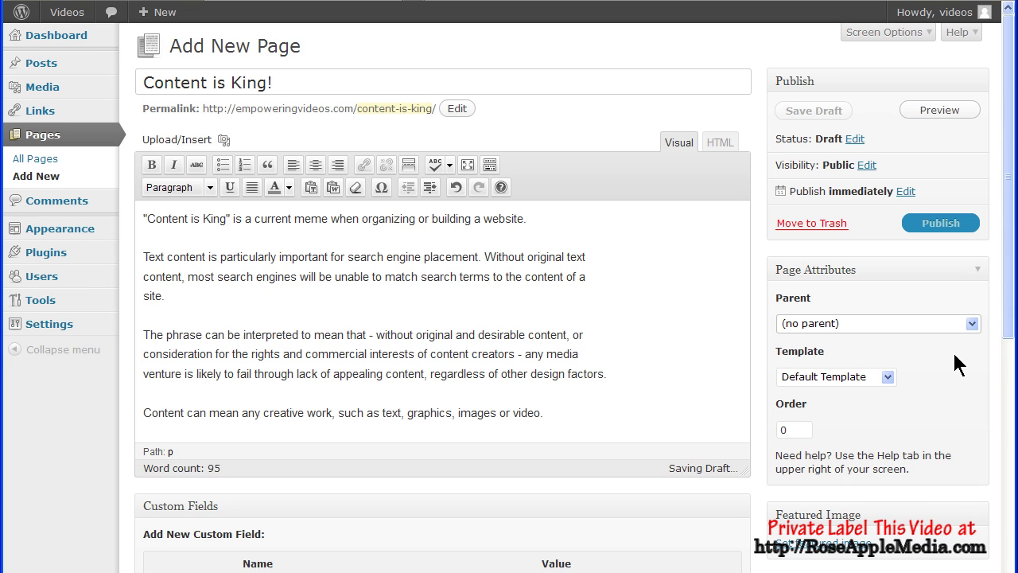
click(891, 376)
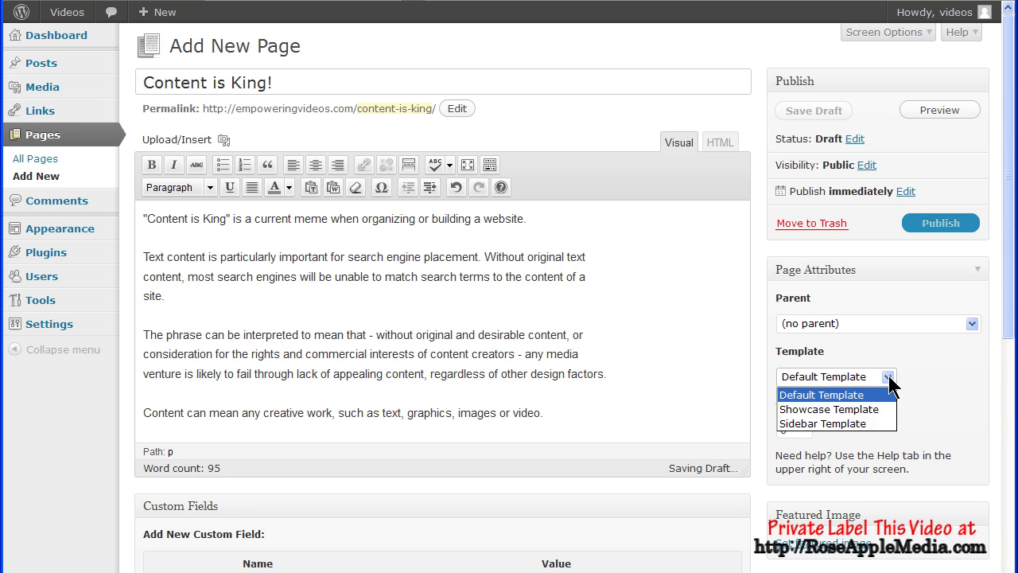
click(845, 422)
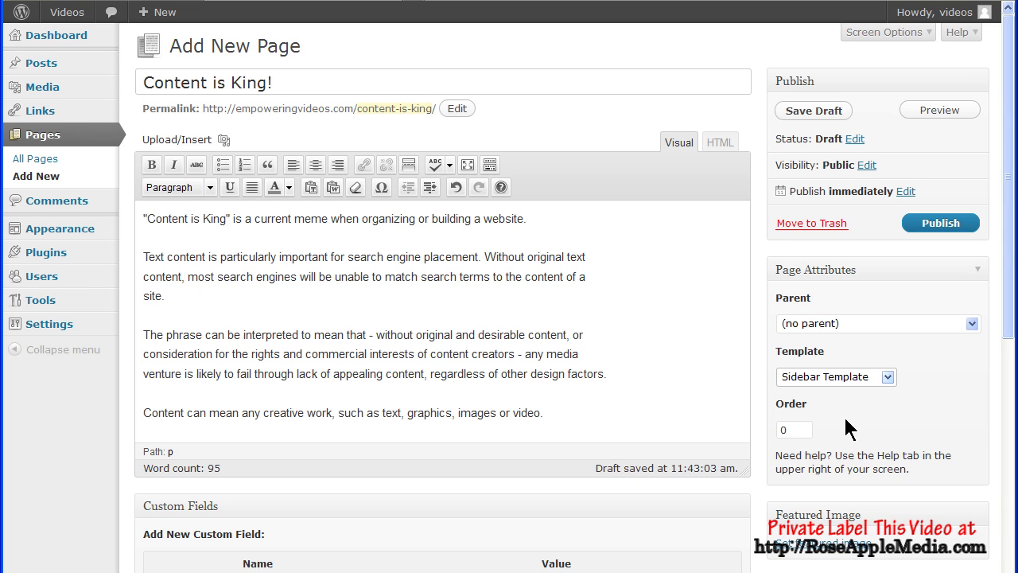
click(889, 376)
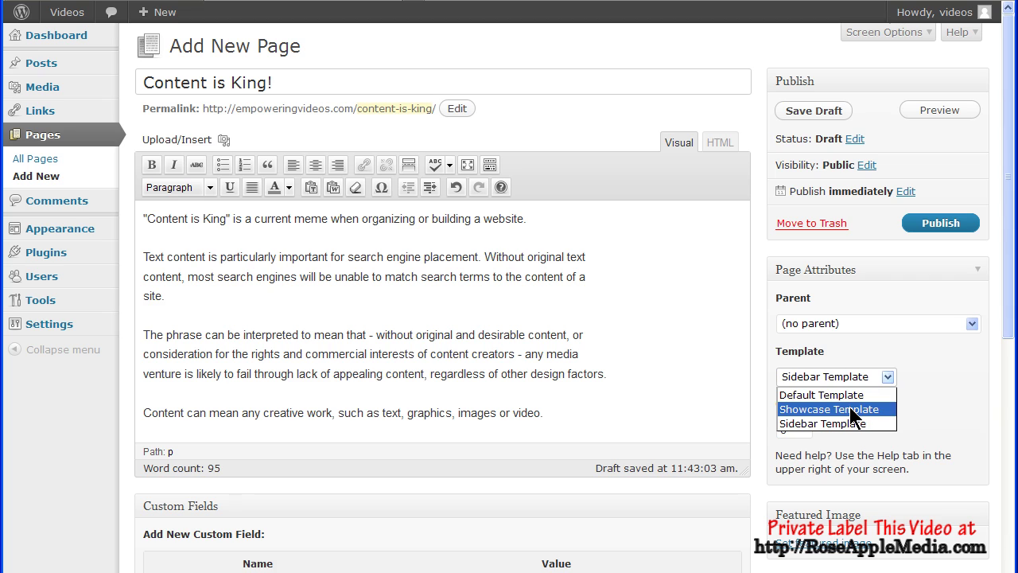
click(850, 406)
click(889, 377)
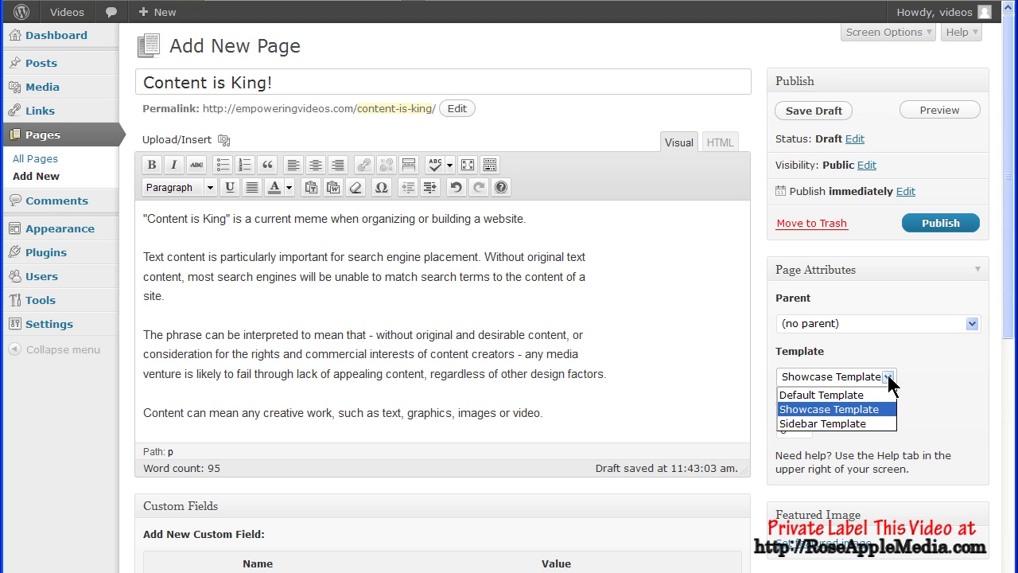
click(847, 396)
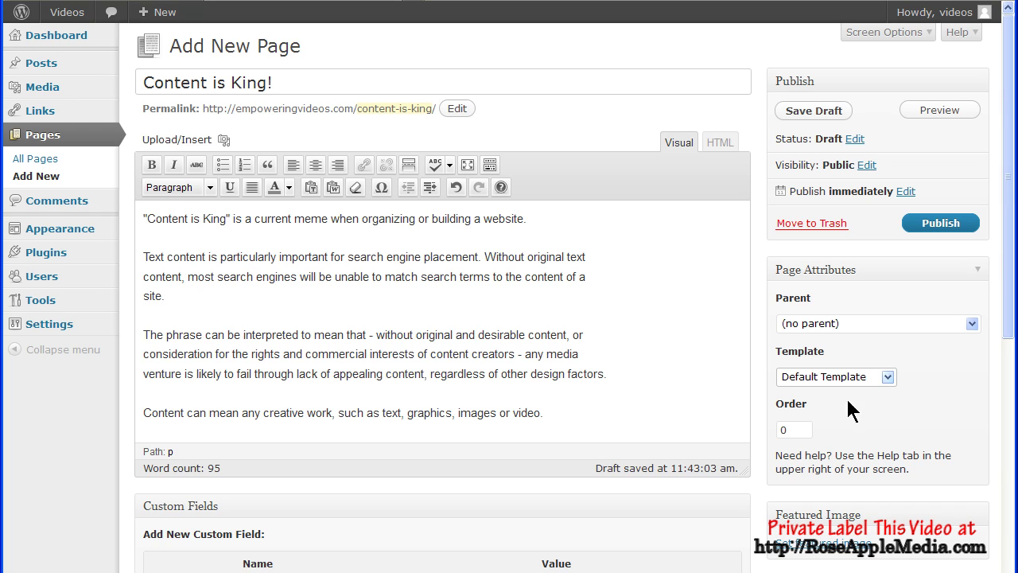
Replace the Page Attributes order value with 1001
double_click(802, 430)
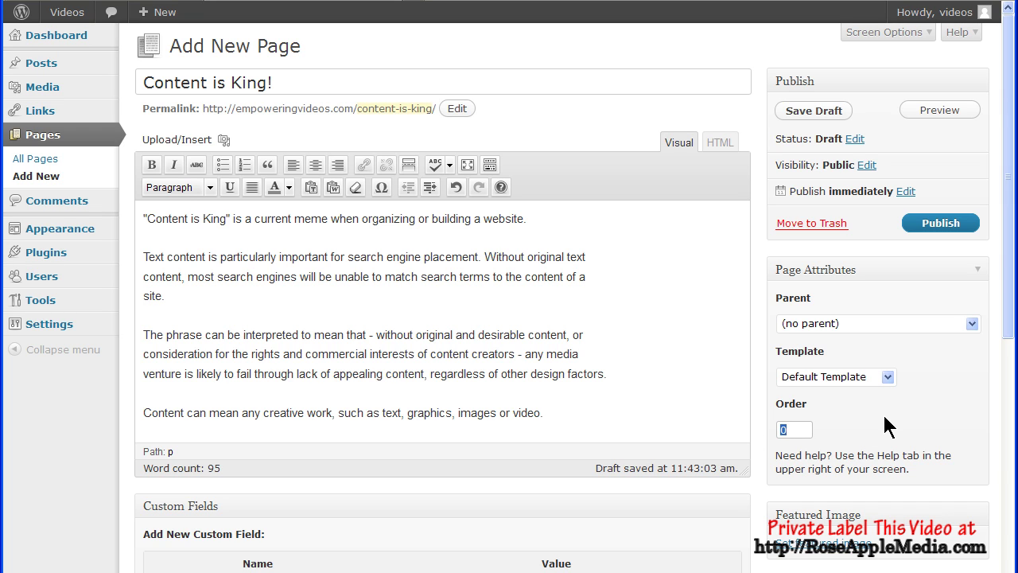
text(1001)
drag(1008, 338, 1007, 471)
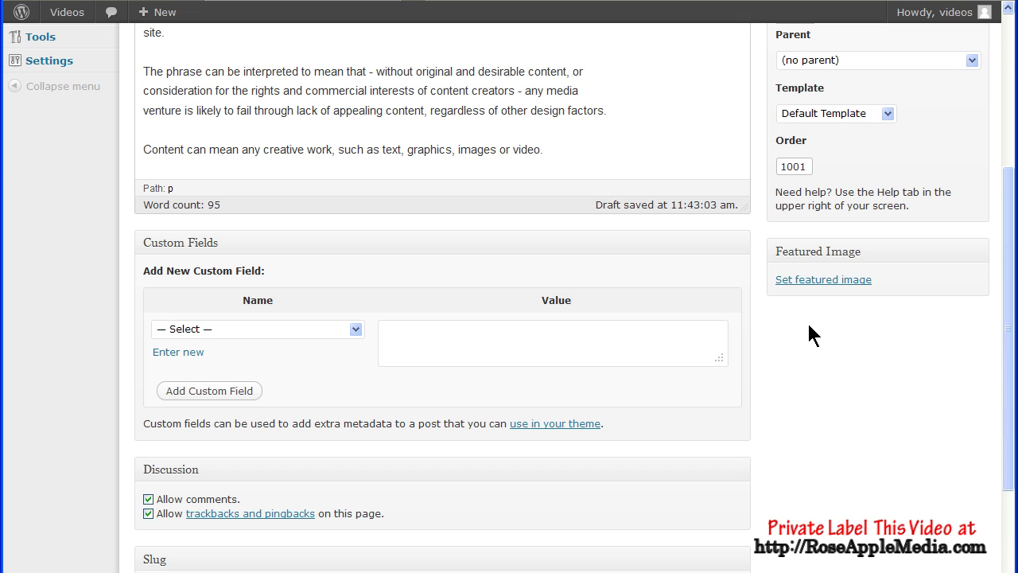
click(820, 281)
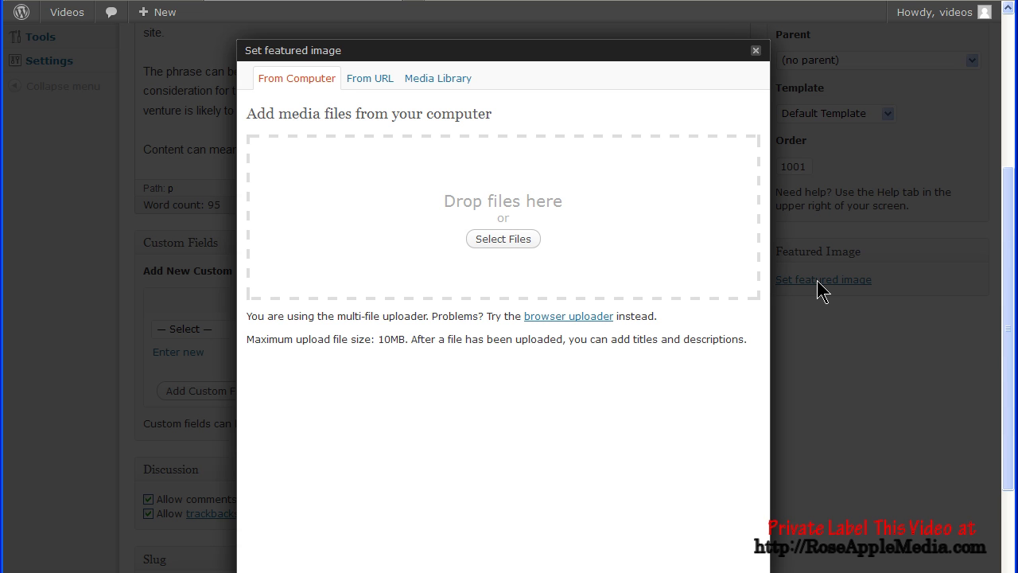
click(427, 83)
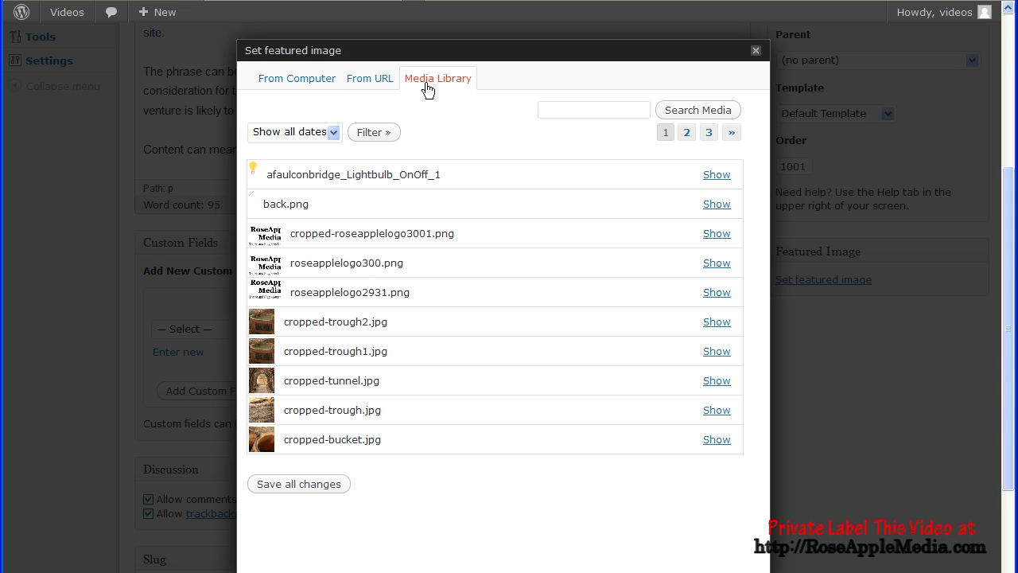
click(716, 321)
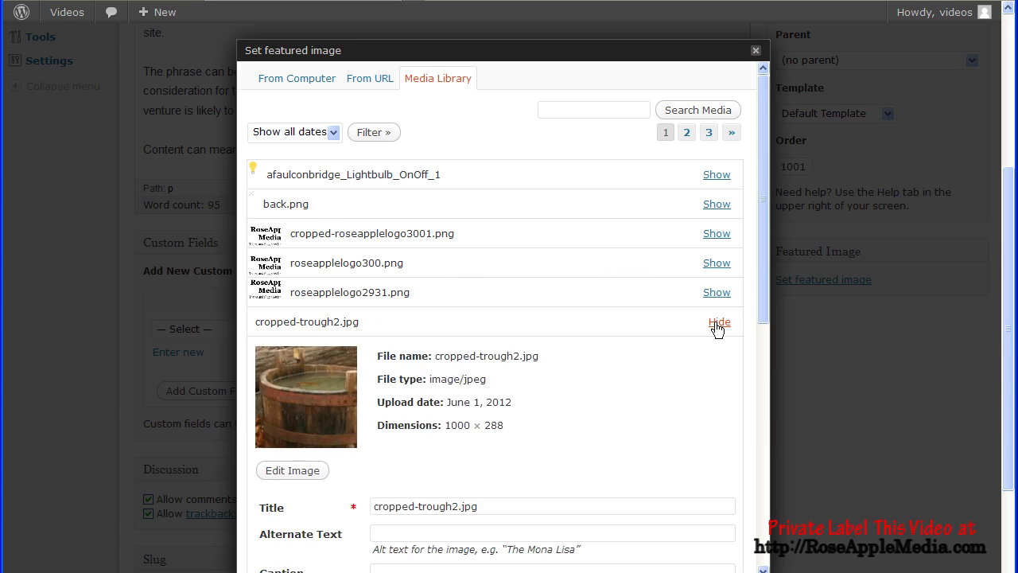
scroll(691, 327, down, 4)
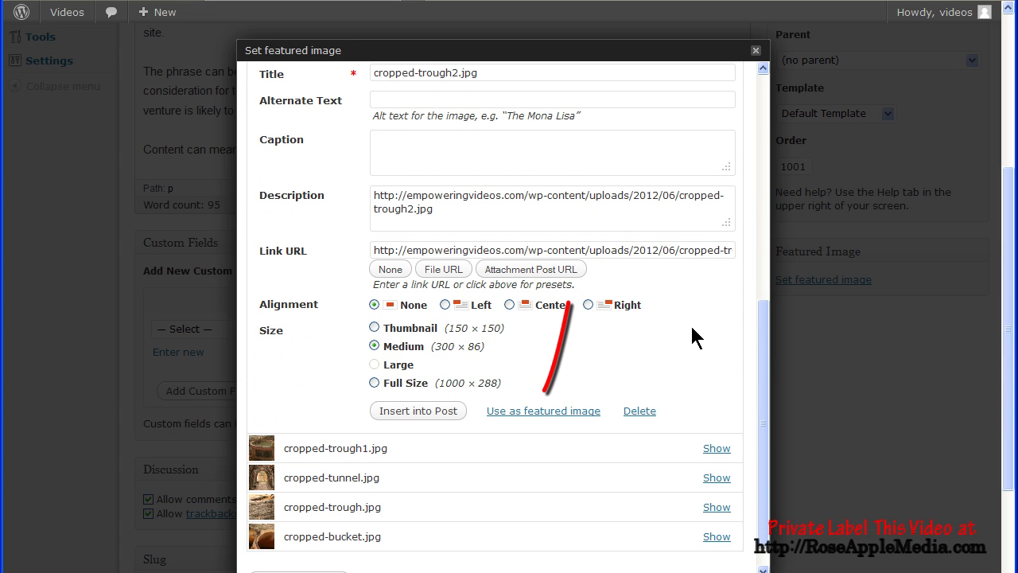
click(552, 413)
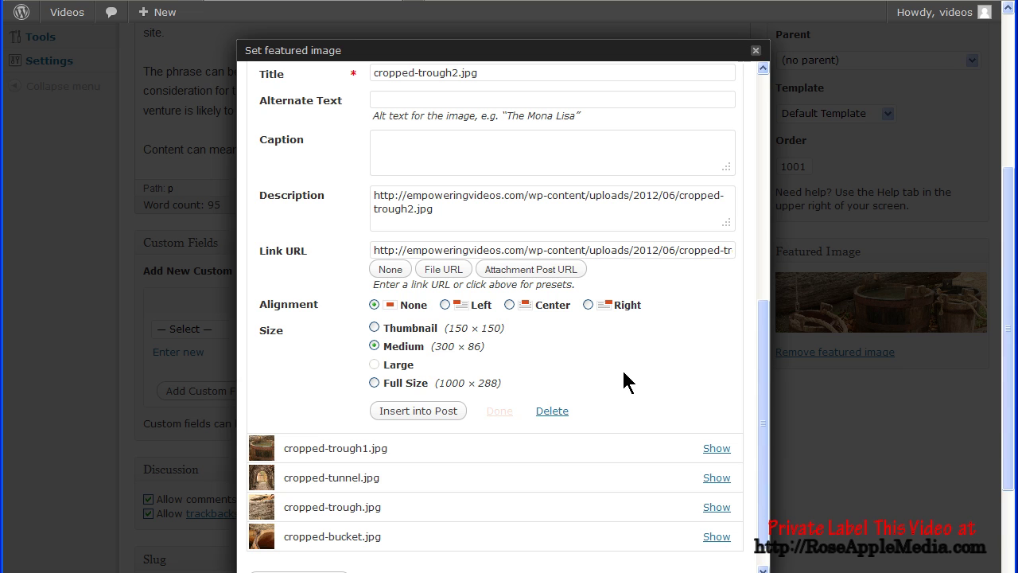
click(757, 53)
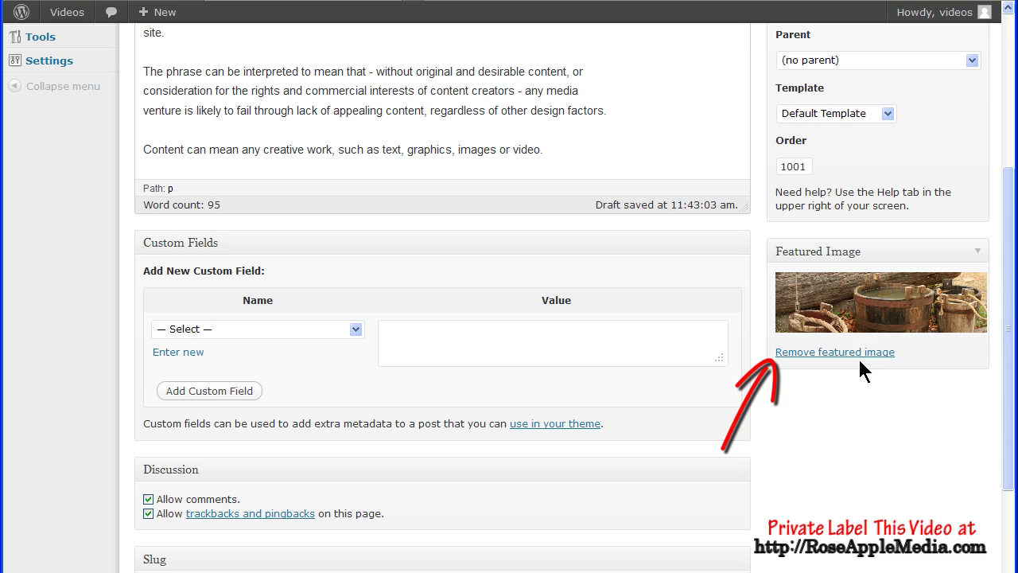
click(842, 353)
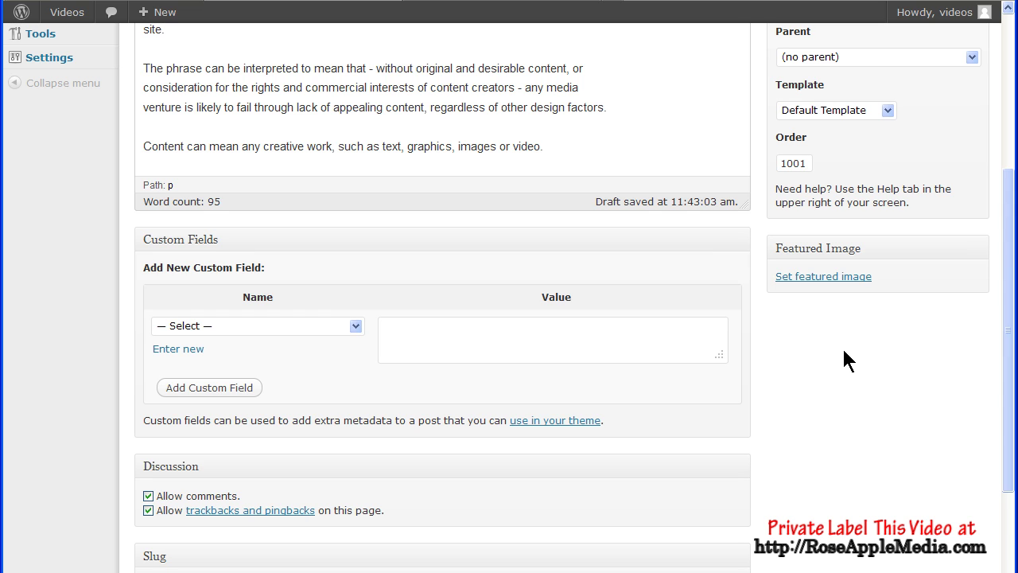
drag(1009, 336, 999, 449)
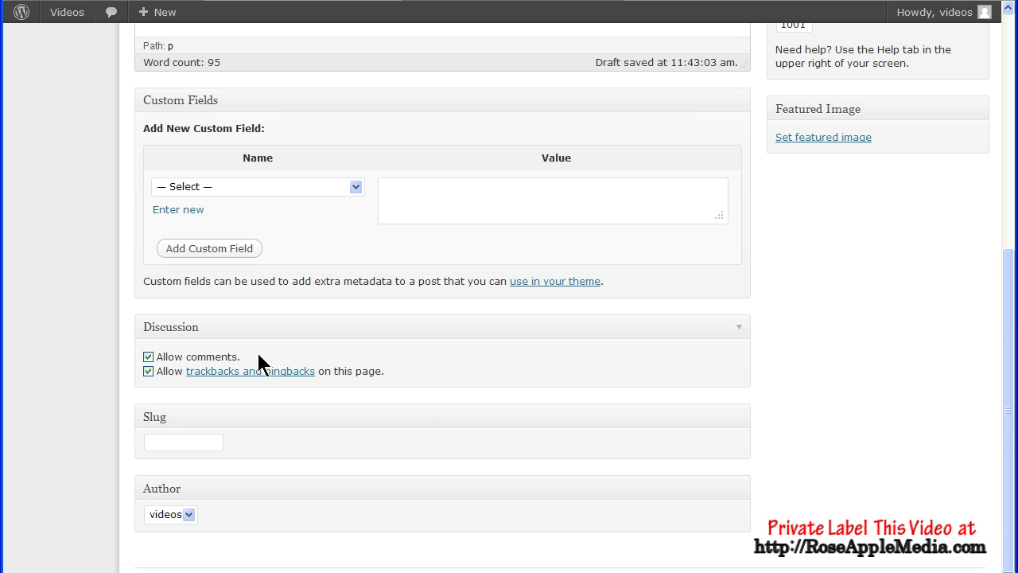
click(148, 358)
click(148, 371)
click(148, 357)
Enter 'content-king' in the Slug field
click(156, 442)
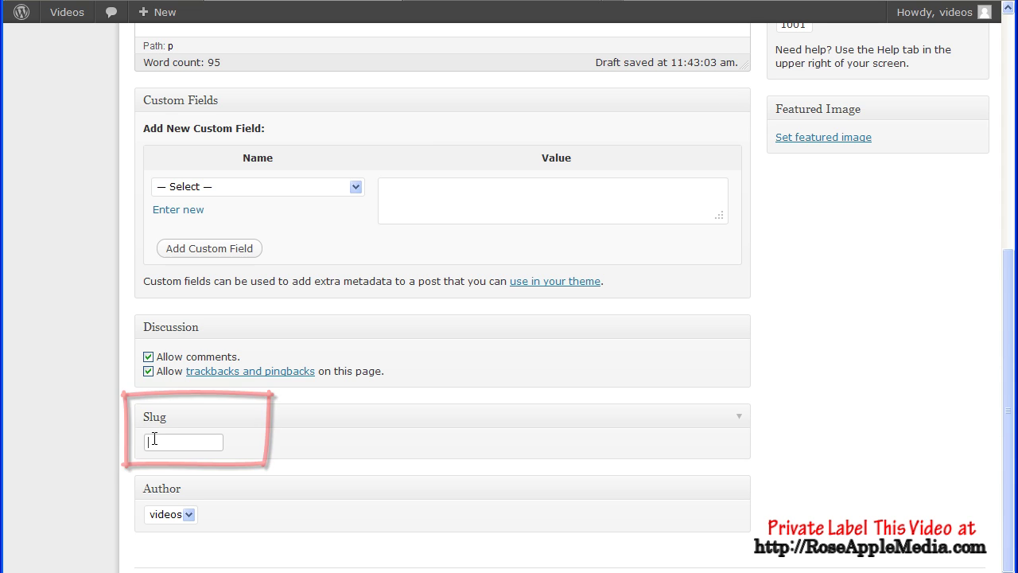
text(c)
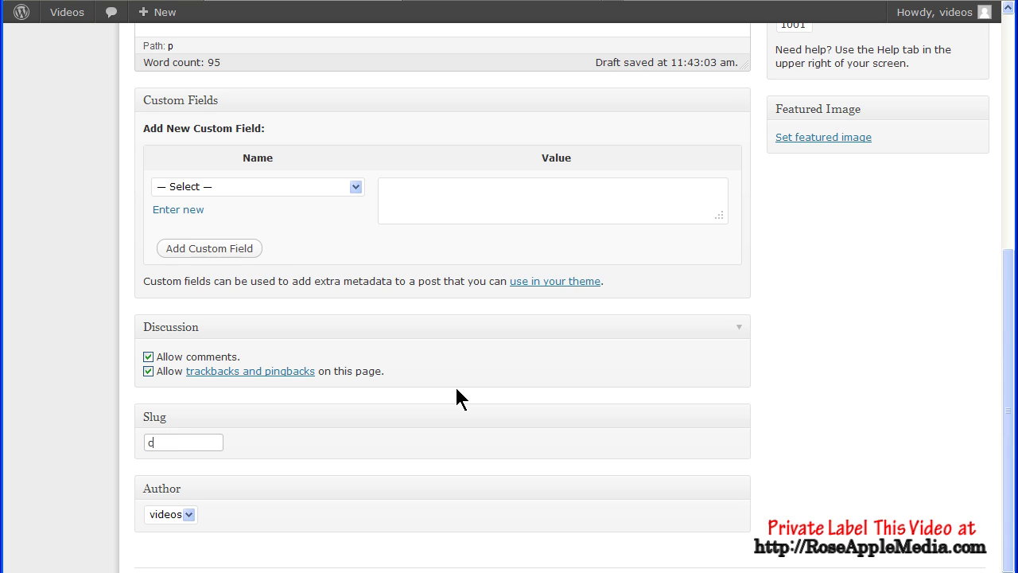
text(ontent-king)
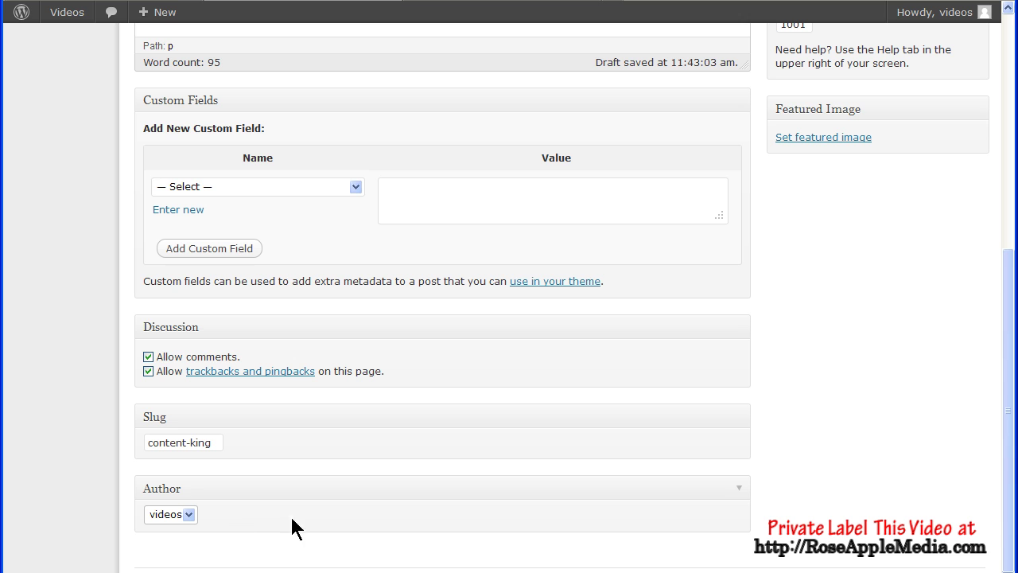
mouse_move(1012, 440)
mouse_down()
mouse_move(995, 281)
mouse_move(999, 199)
mouse_up()
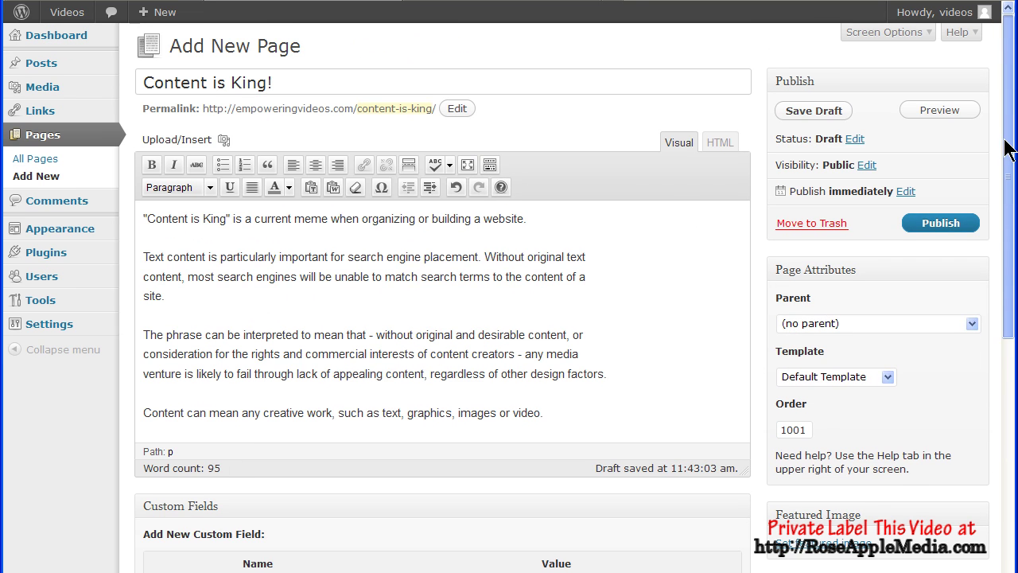